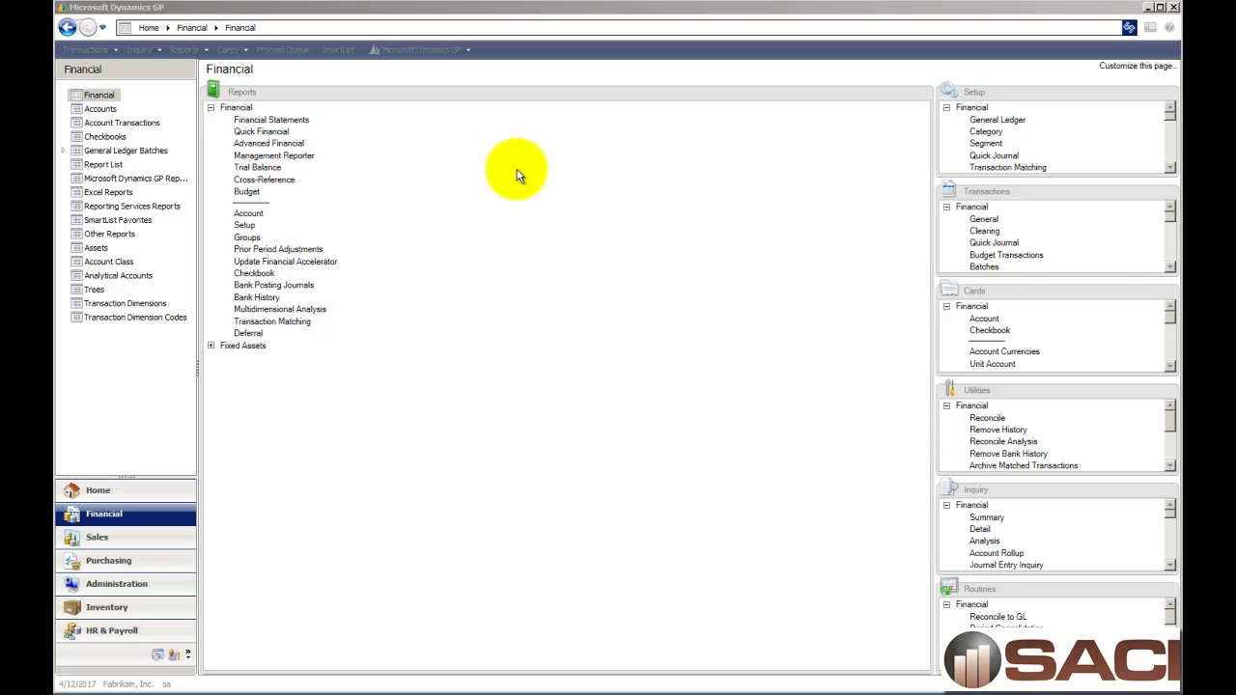
Open SmartList and load the default unfiltered Account Transactions list from the Financial series.
click(342, 50)
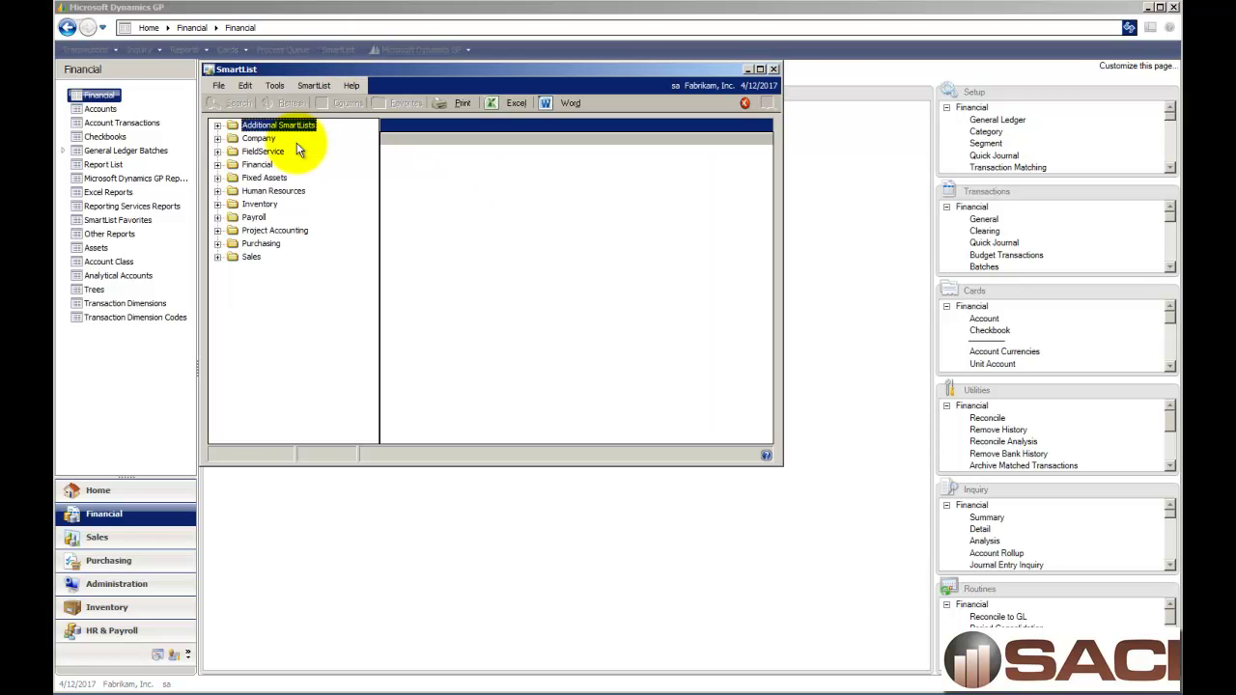
click(218, 164)
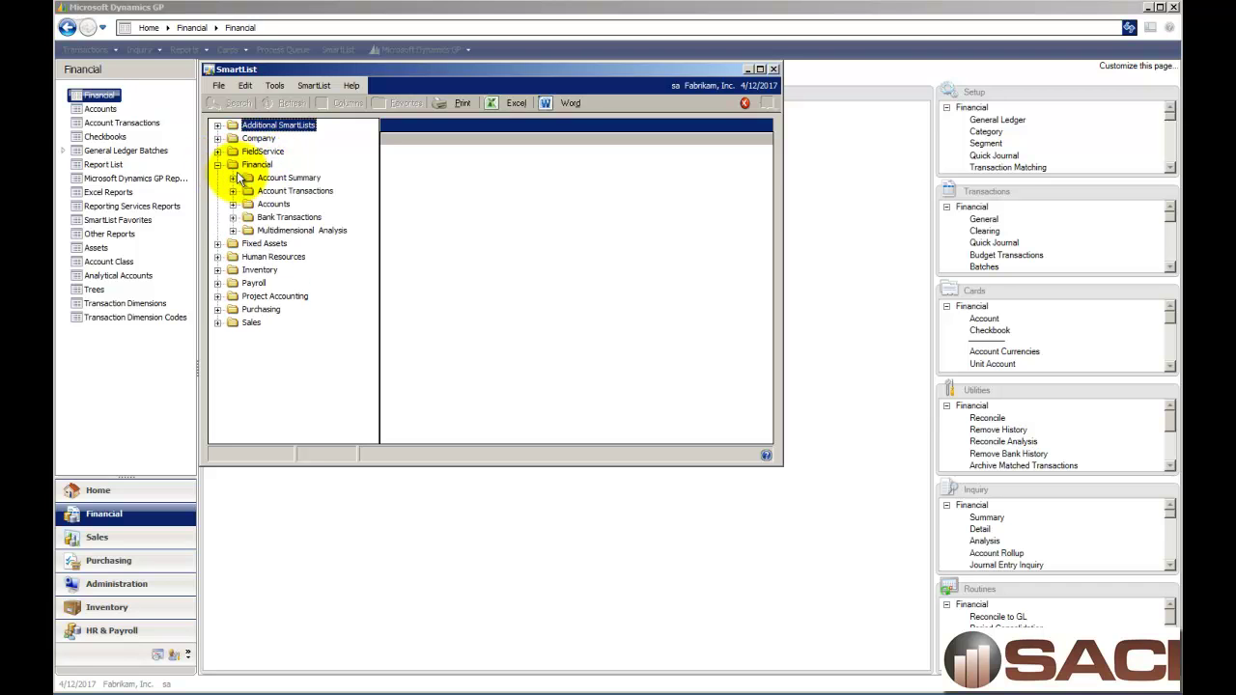
click(233, 191)
click(264, 204)
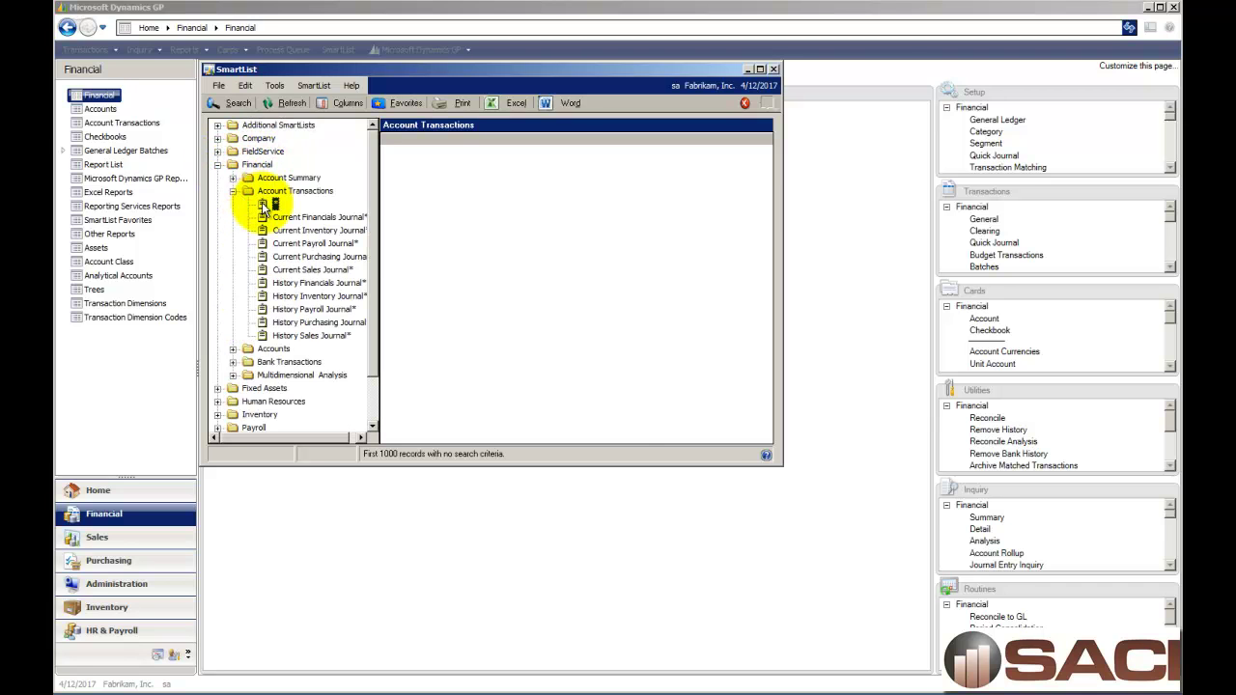
Add the Originating Posted Date column to the Account Transactions list.
click(348, 102)
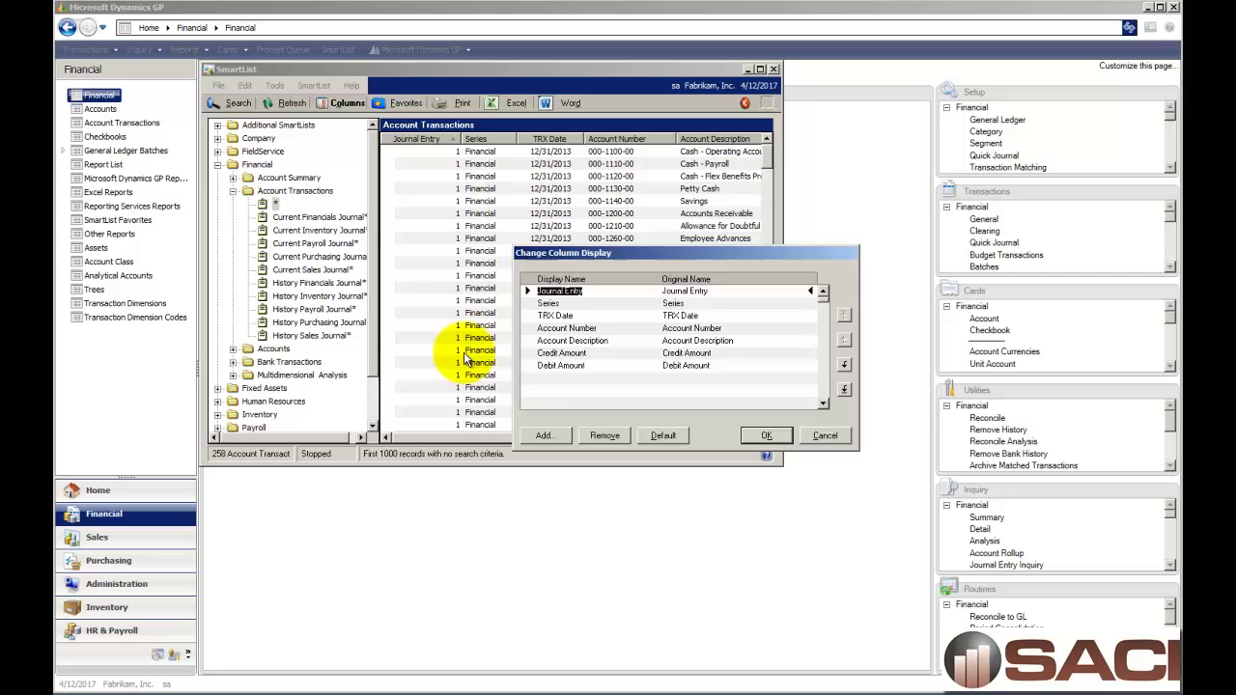
click(544, 436)
scroll(589, 386, down, 10)
scroll(593, 403, down, 1)
click(591, 389)
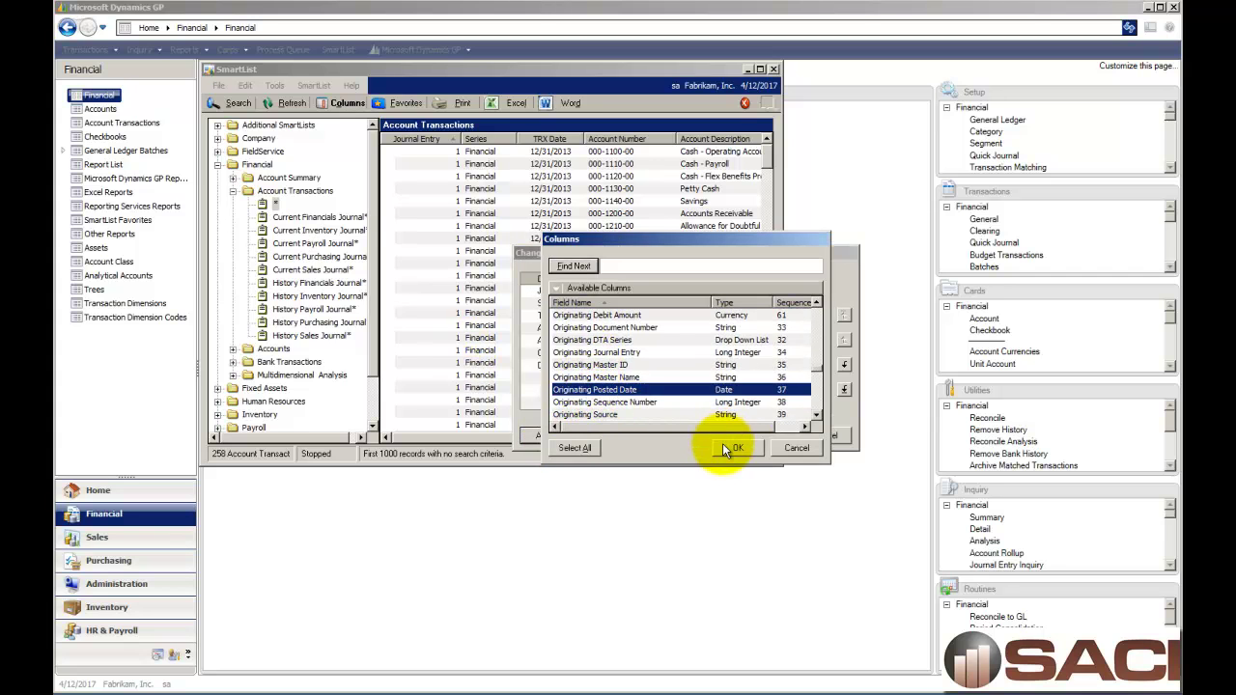
click(730, 448)
click(758, 435)
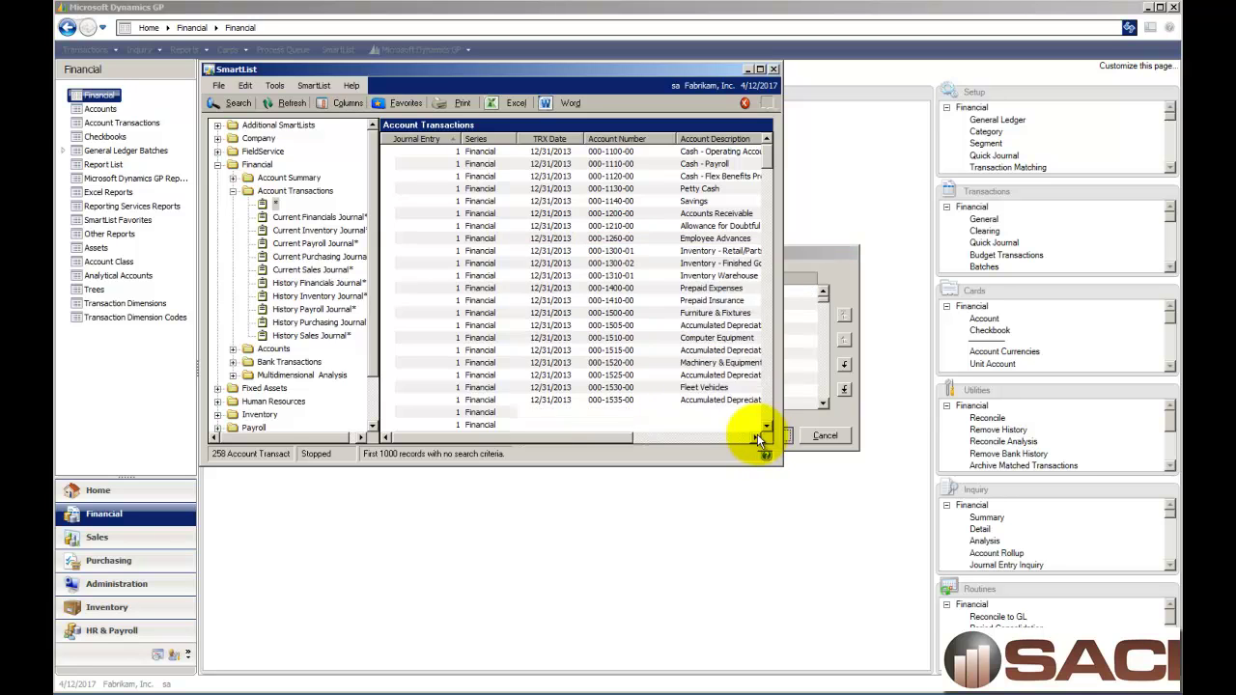
Sort the account transactions by Originating Posted Date with the newest first, and close SmartList.
drag(542, 437, 723, 446)
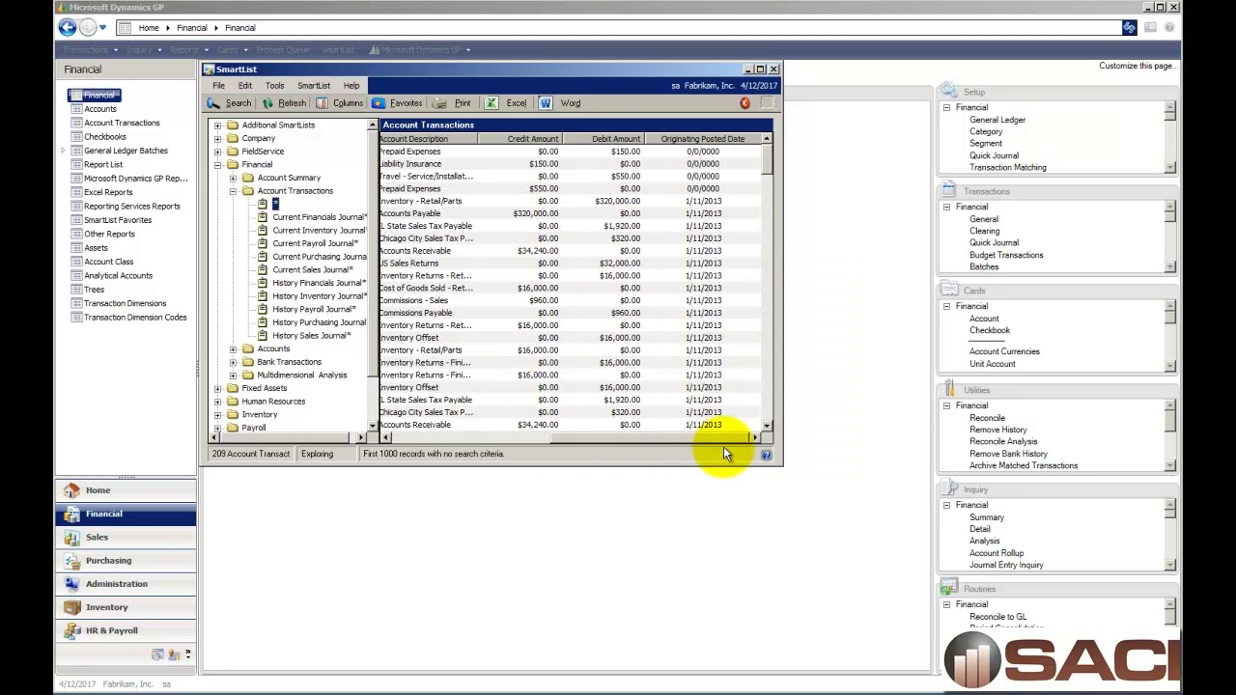
click(733, 141)
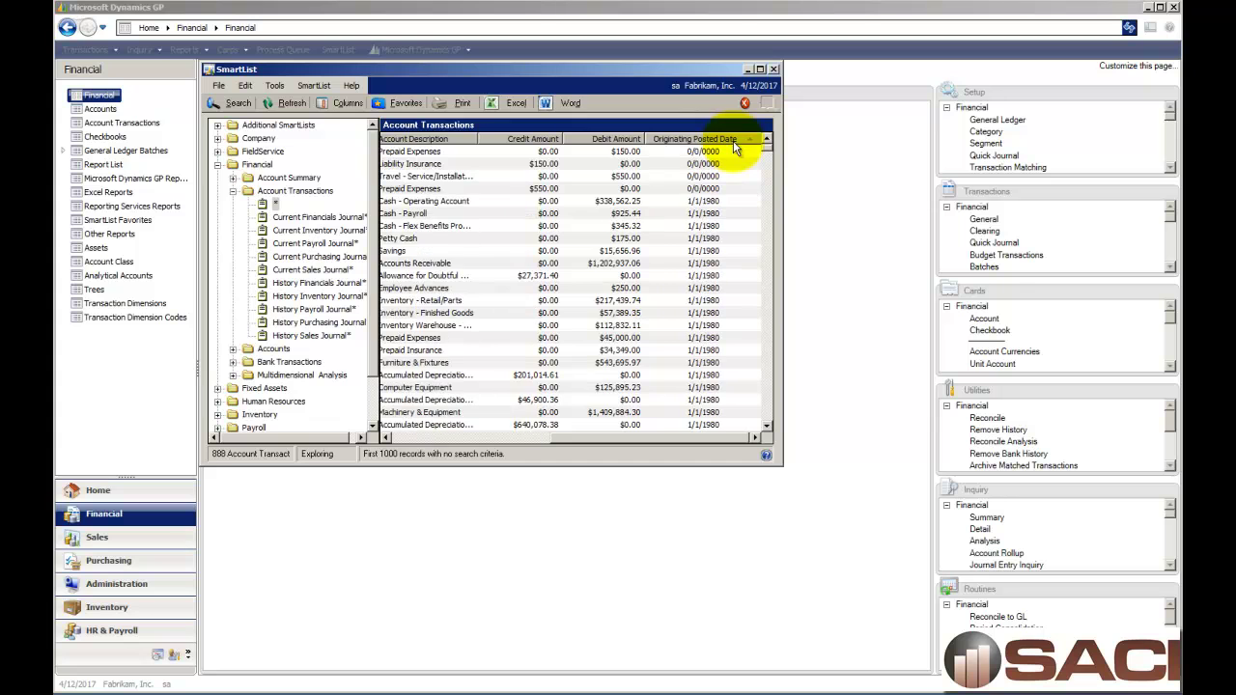
click(732, 141)
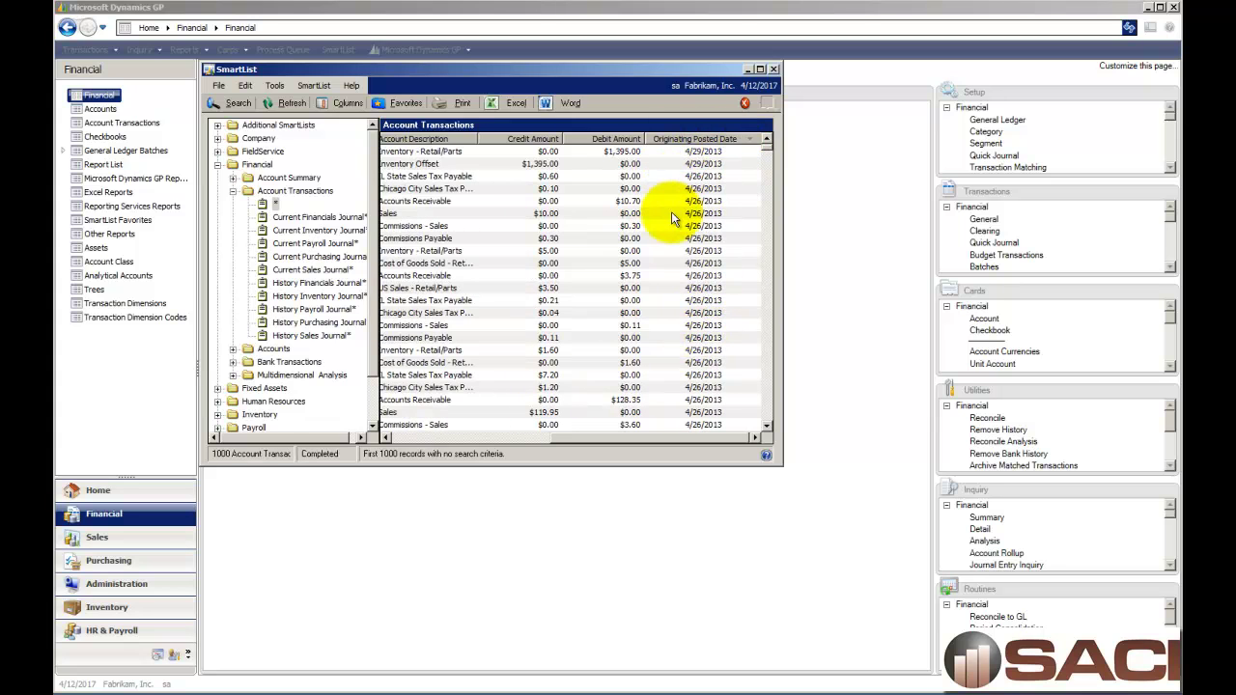
click(774, 68)
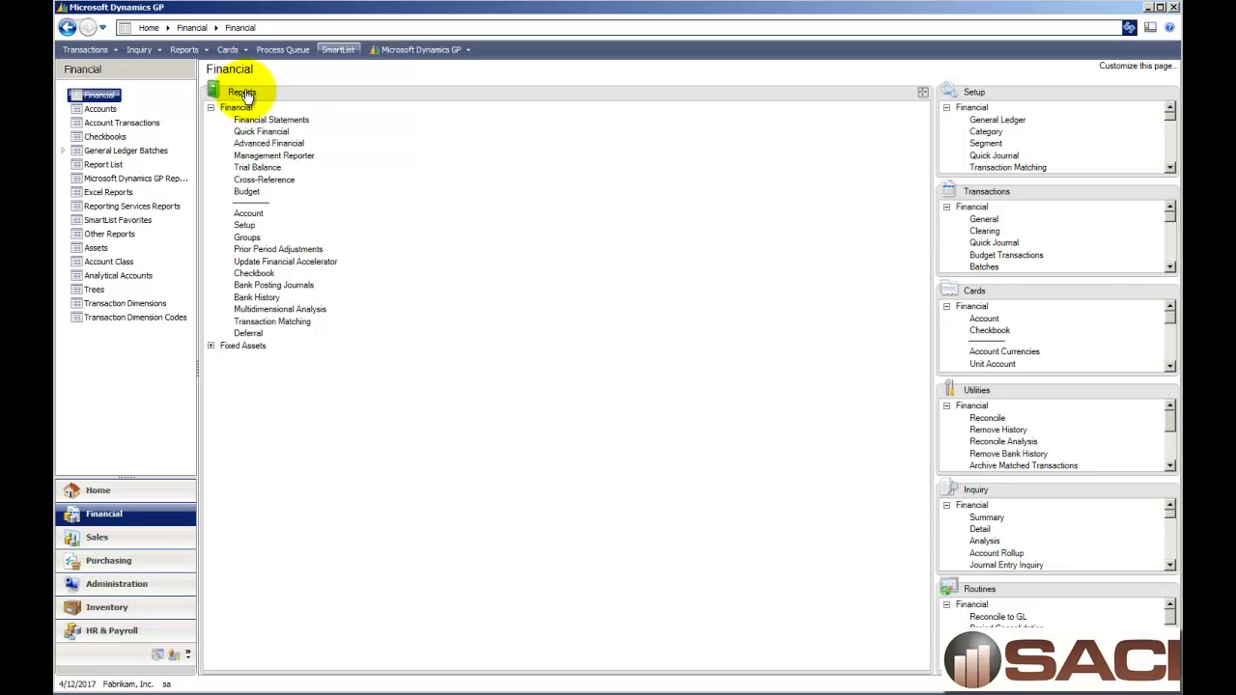
Open the demo option of the Detailed Trial Balance report for modification and accept Screen as its report destination.
click(258, 167)
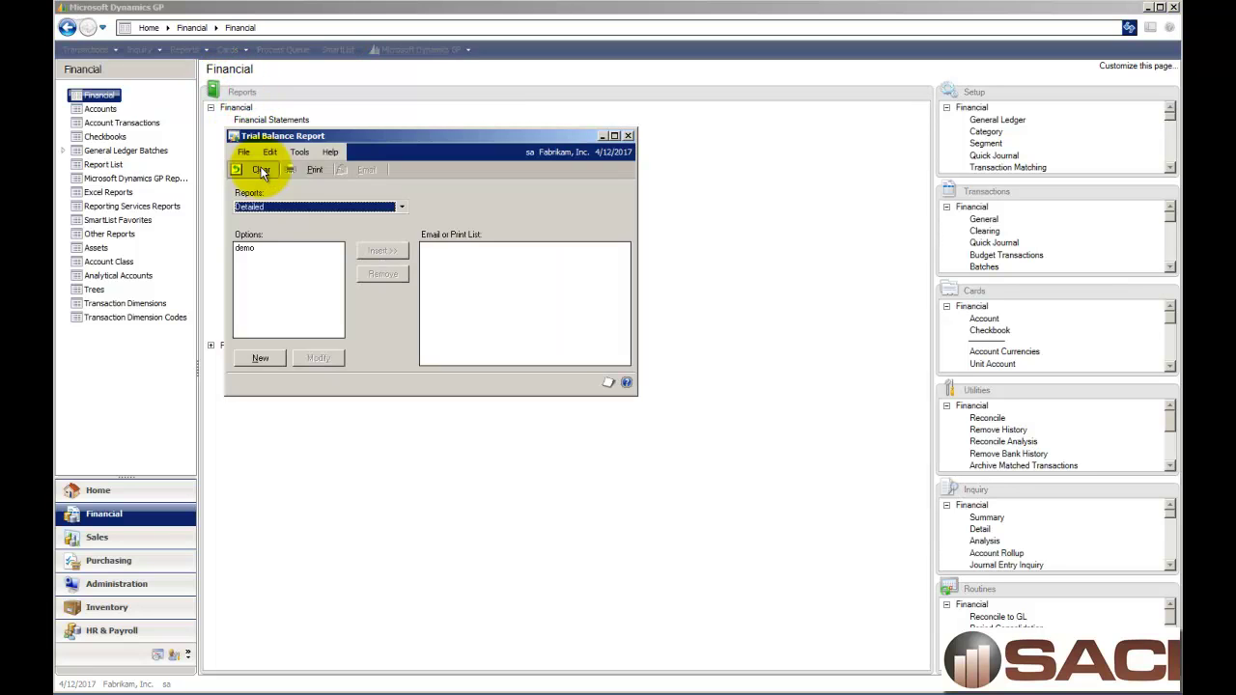
click(254, 249)
click(319, 358)
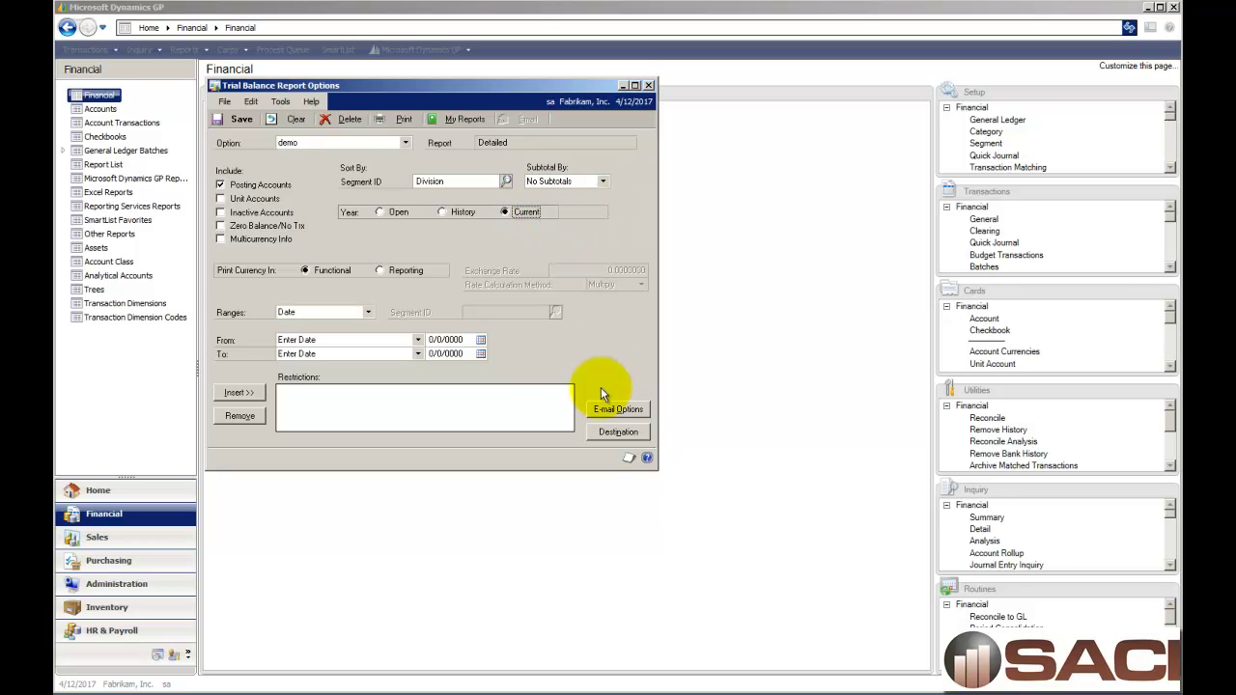
click(623, 432)
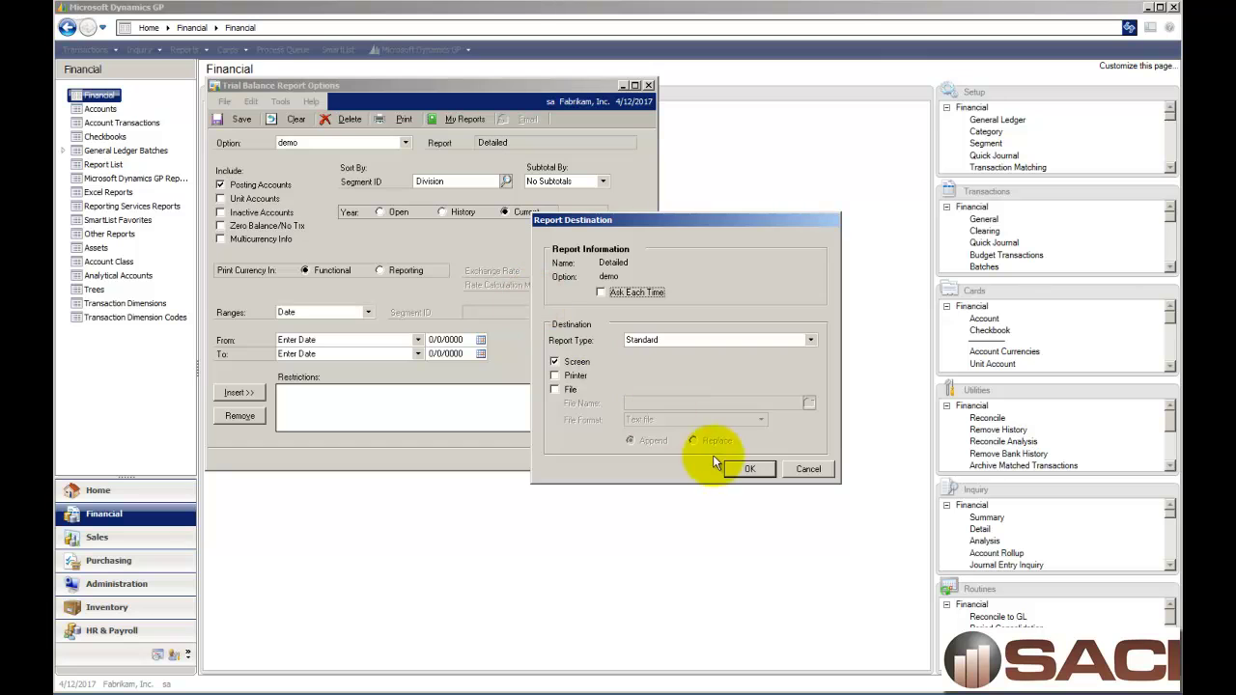
click(750, 468)
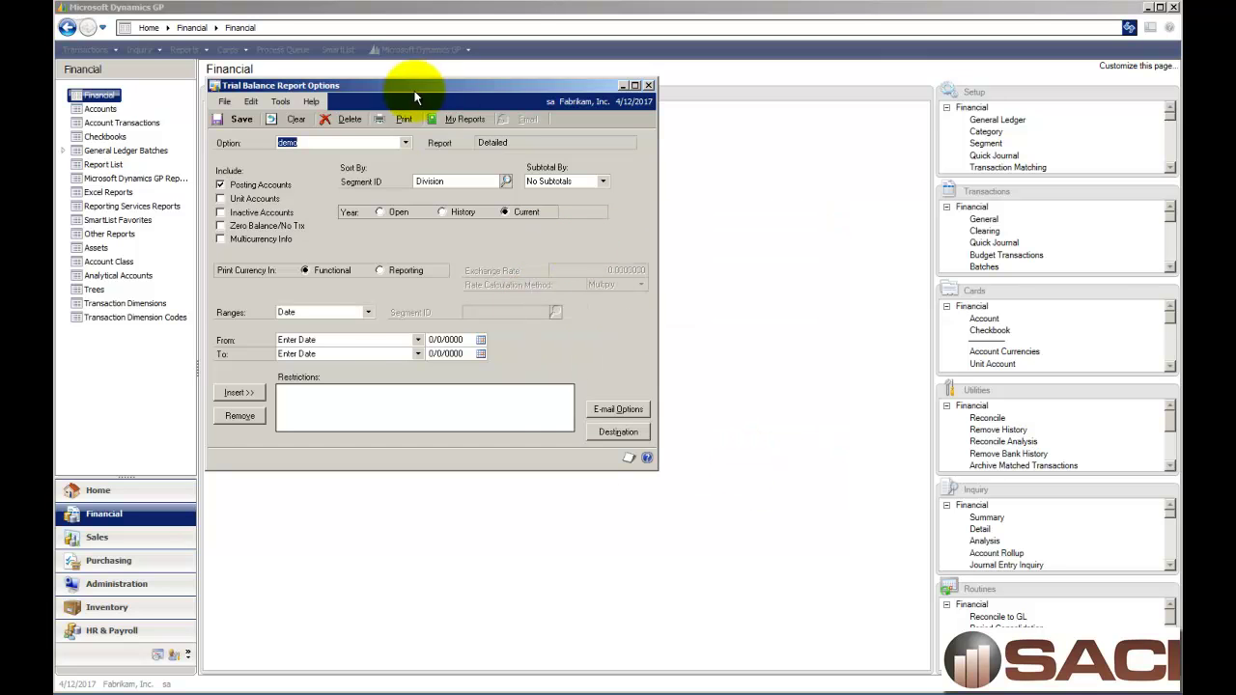
Include multicurrency info, restrict the demo option to Account segment 1300 through 1300, and save it.
click(325, 313)
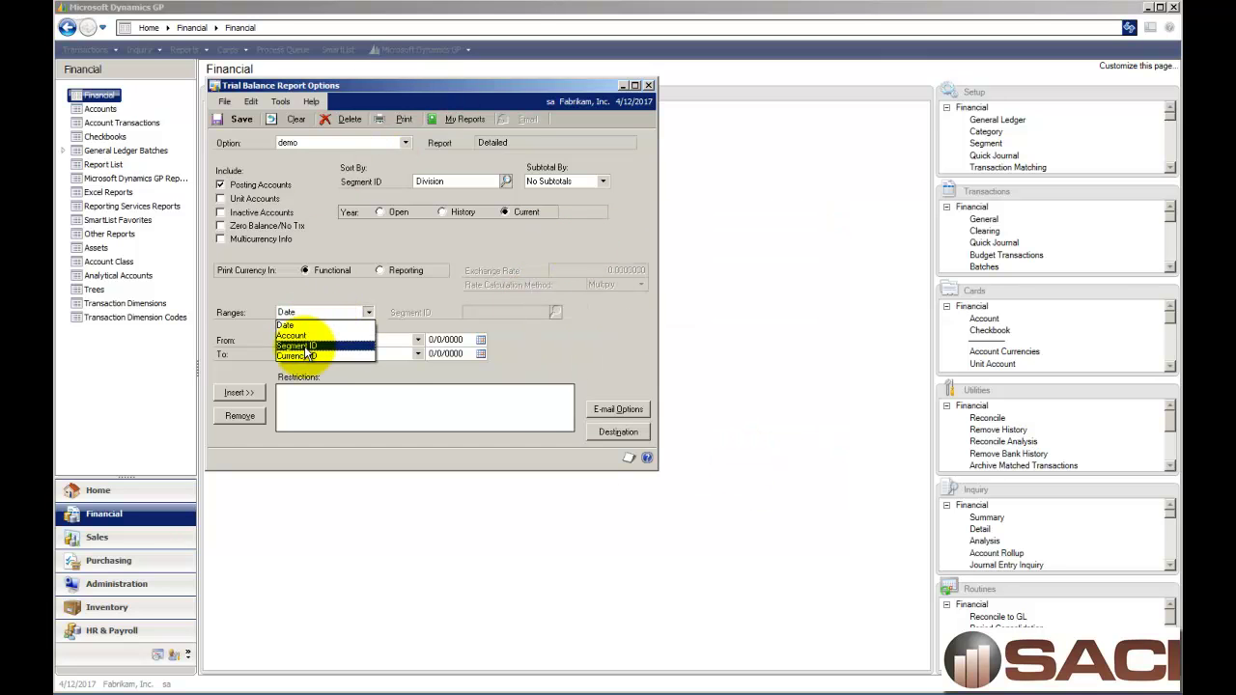
click(300, 346)
click(555, 313)
double_click(295, 240)
click(351, 339)
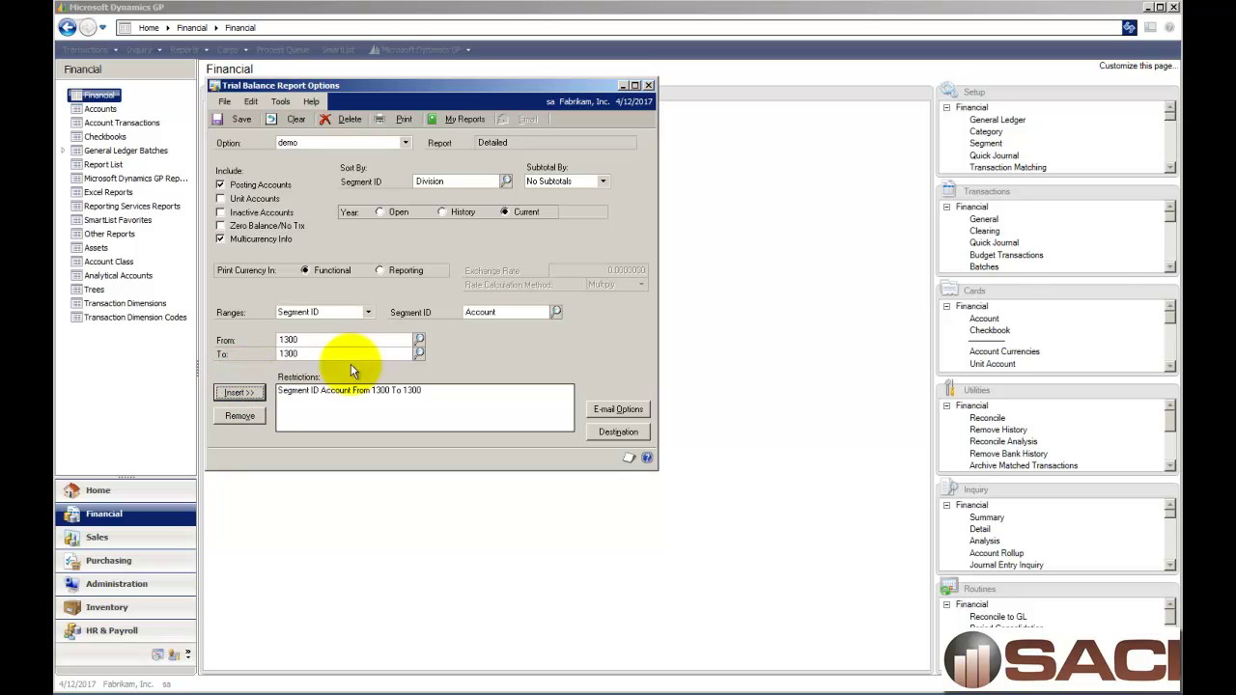
click(236, 118)
Print the saved demo option to the screen and open the report's layout for modification.
click(410, 144)
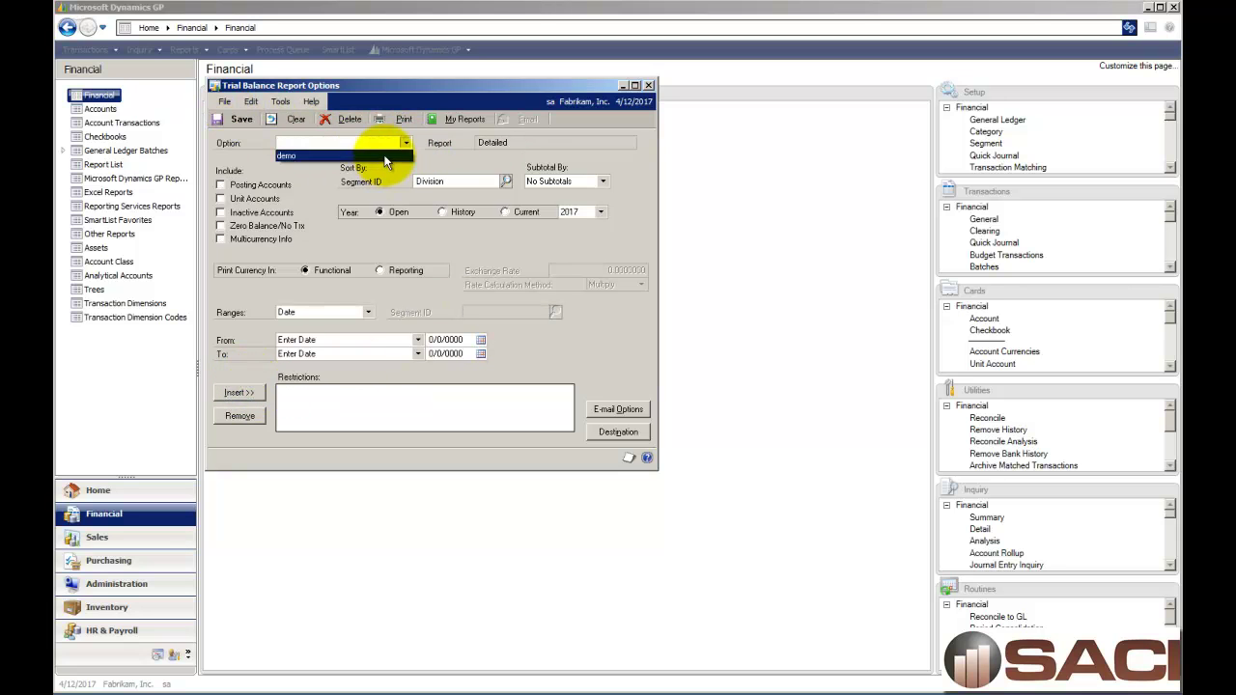
click(376, 156)
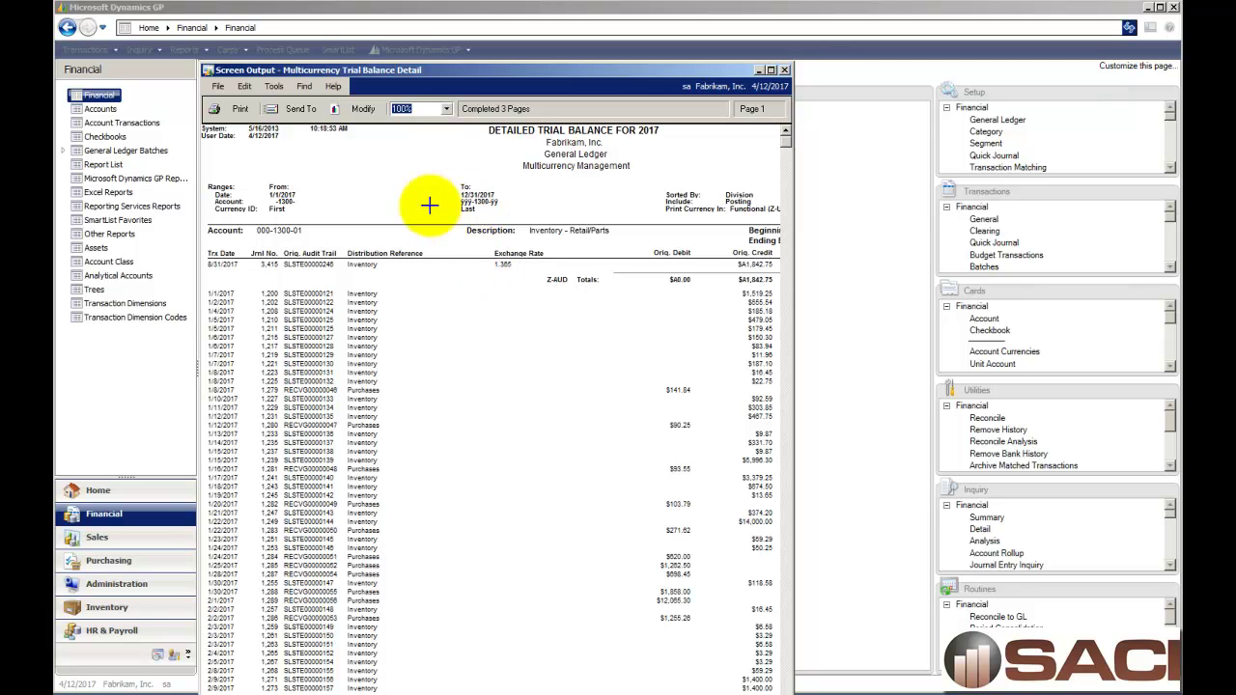
click(364, 111)
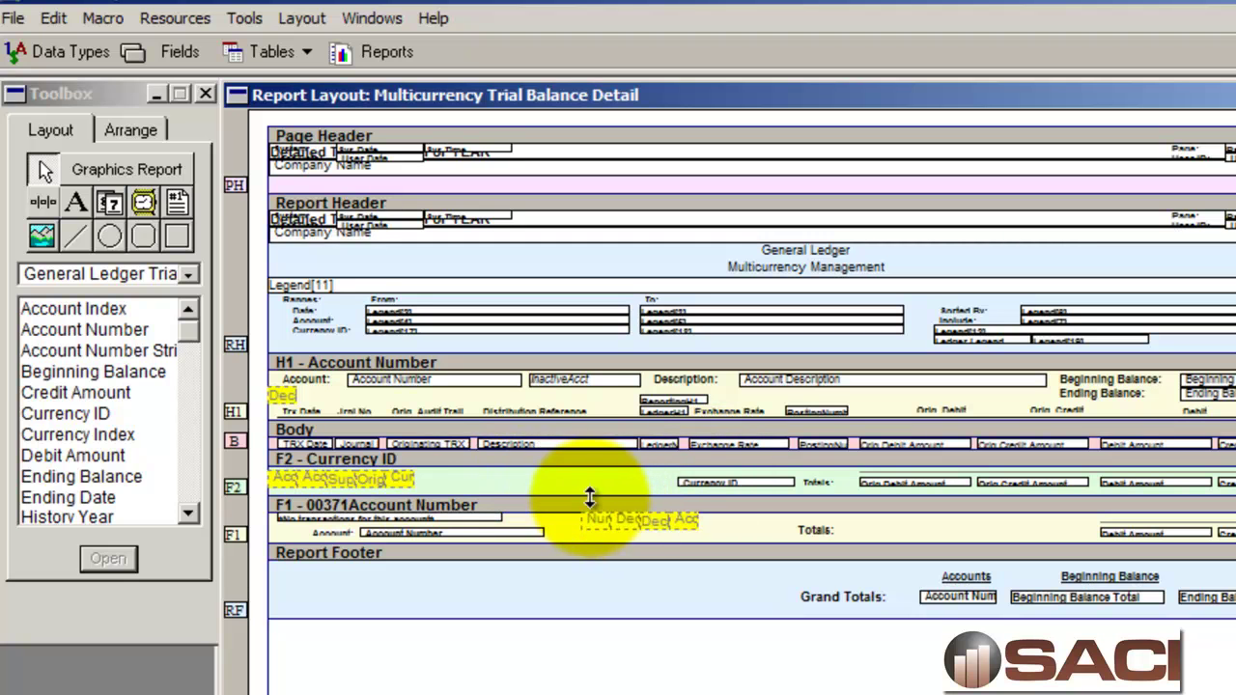
Make the Body section taller and place the Originating Posted Date field from the Year-to-Date Transaction Open table in it.
click(237, 443)
drag(237, 443, 236, 460)
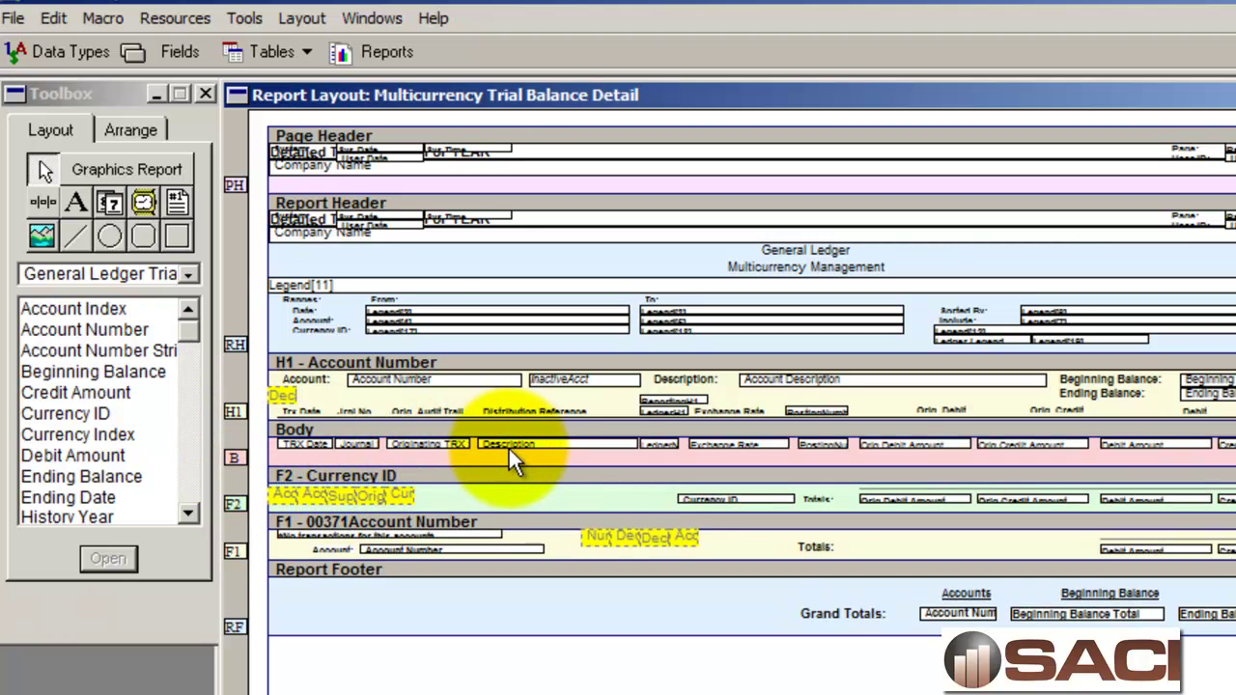
click(198, 357)
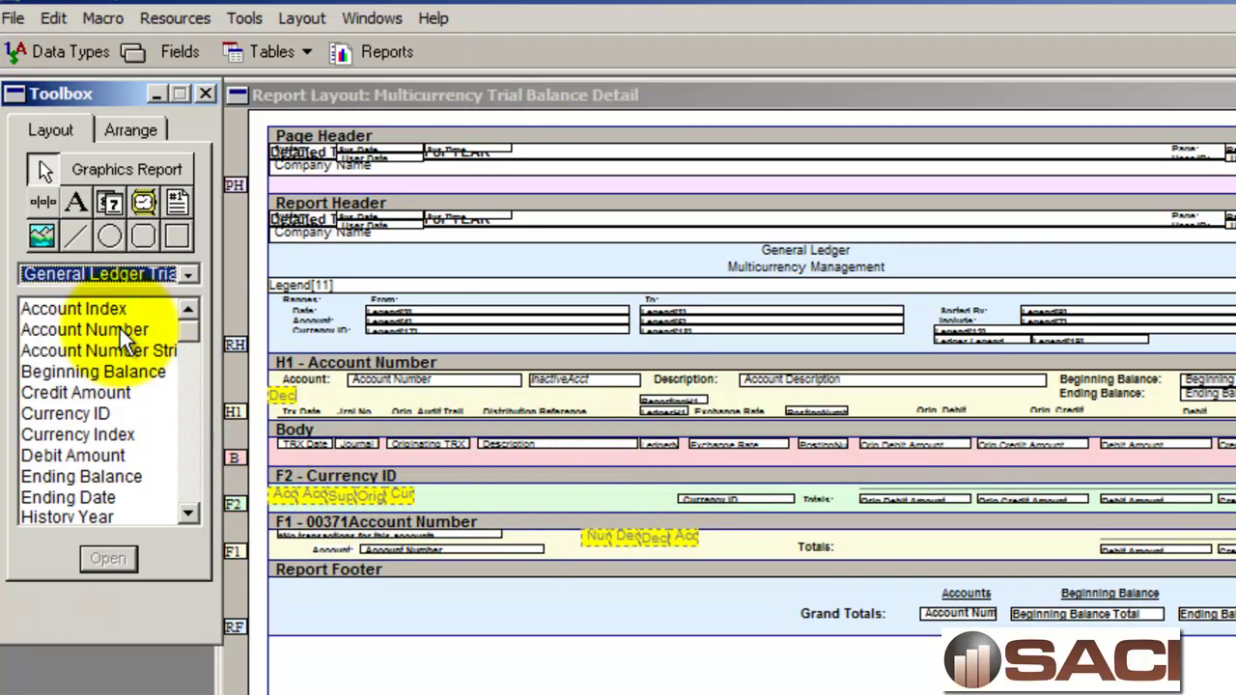
click(180, 275)
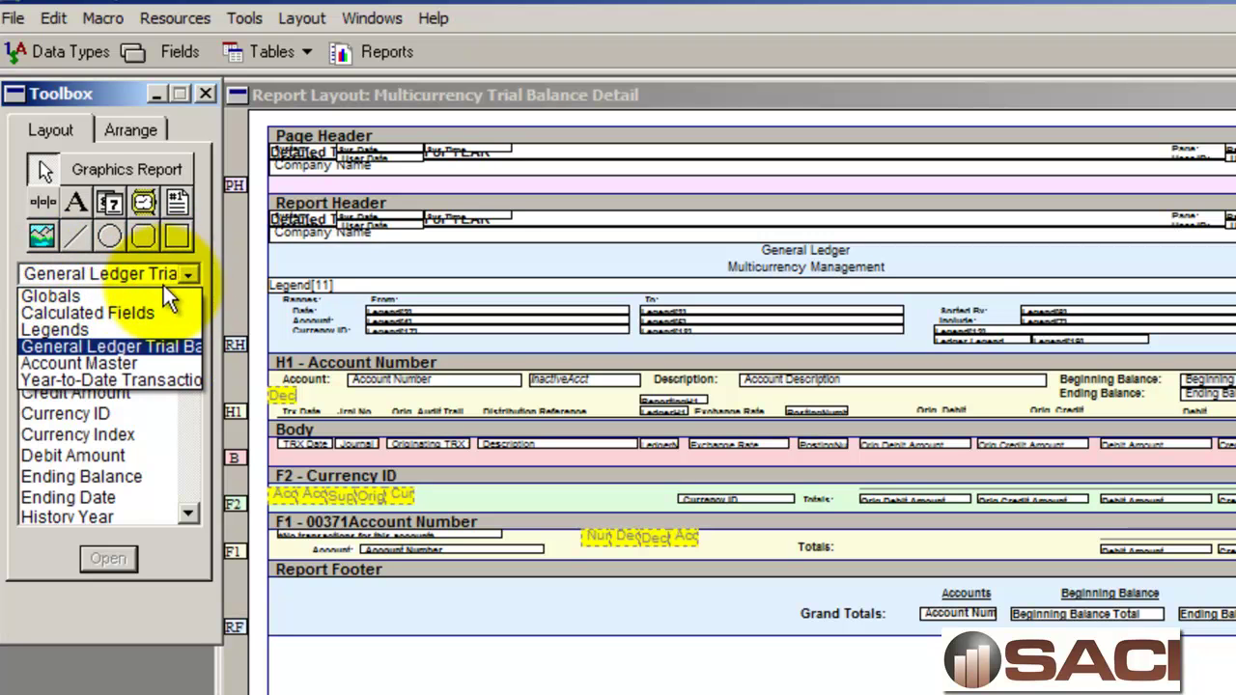
click(107, 379)
click(187, 488)
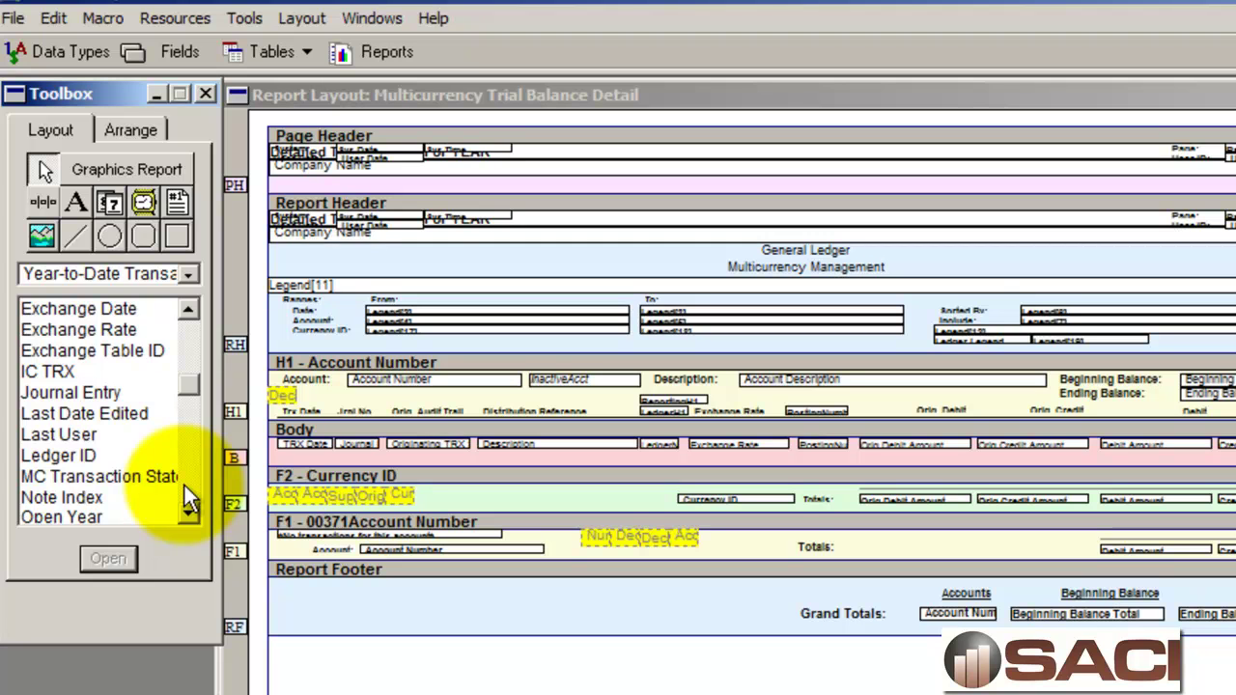
click(184, 486)
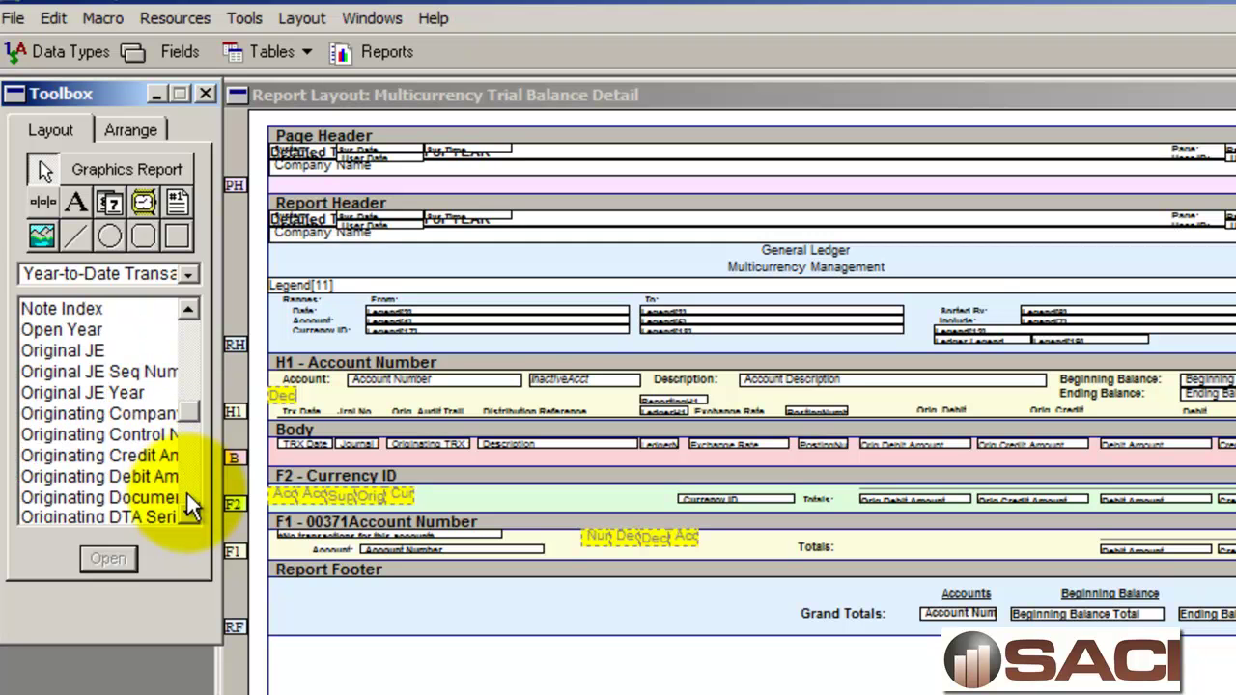
click(186, 506)
click(186, 505)
click(186, 506)
click(137, 500)
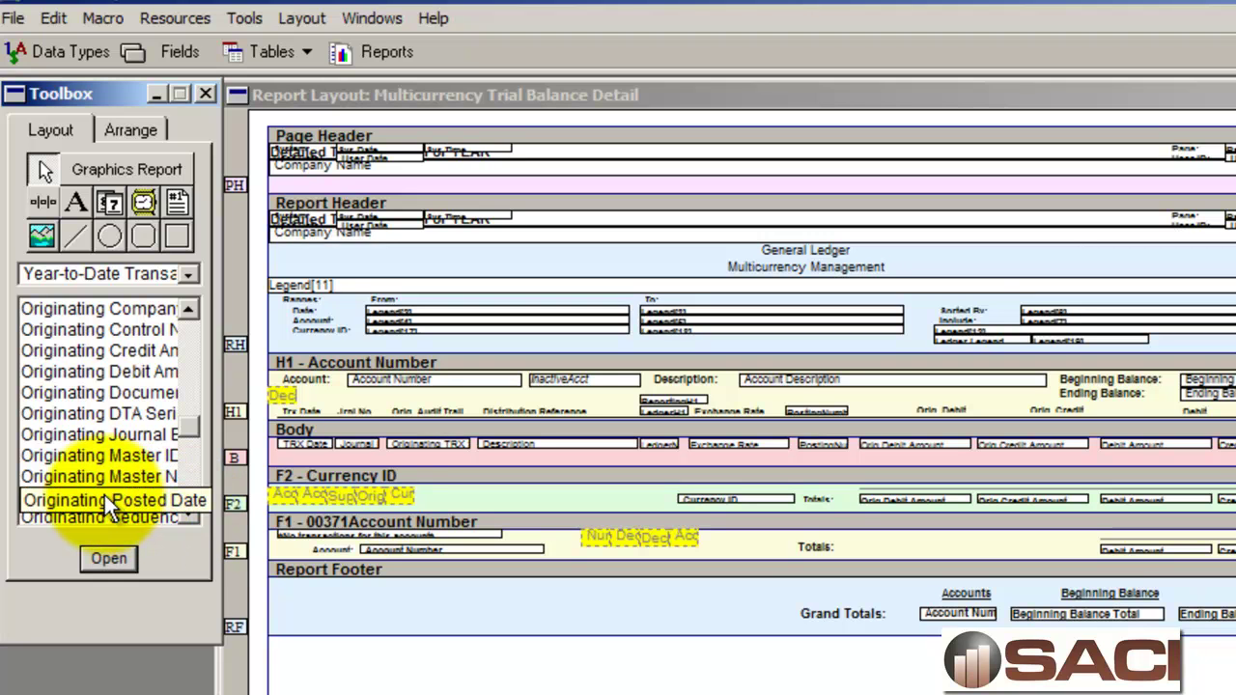
drag(103, 496, 452, 443)
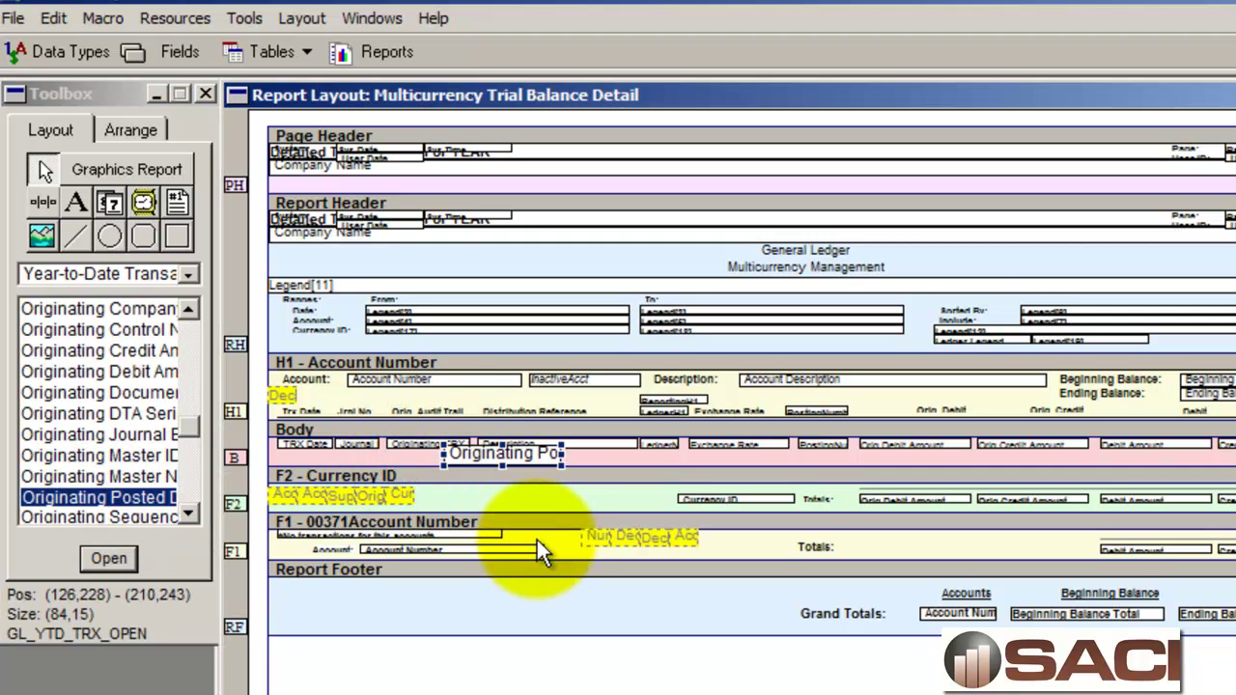
Check the font and font size of the Description field in the Body section, leaving the drawing options without saving.
click(610, 442)
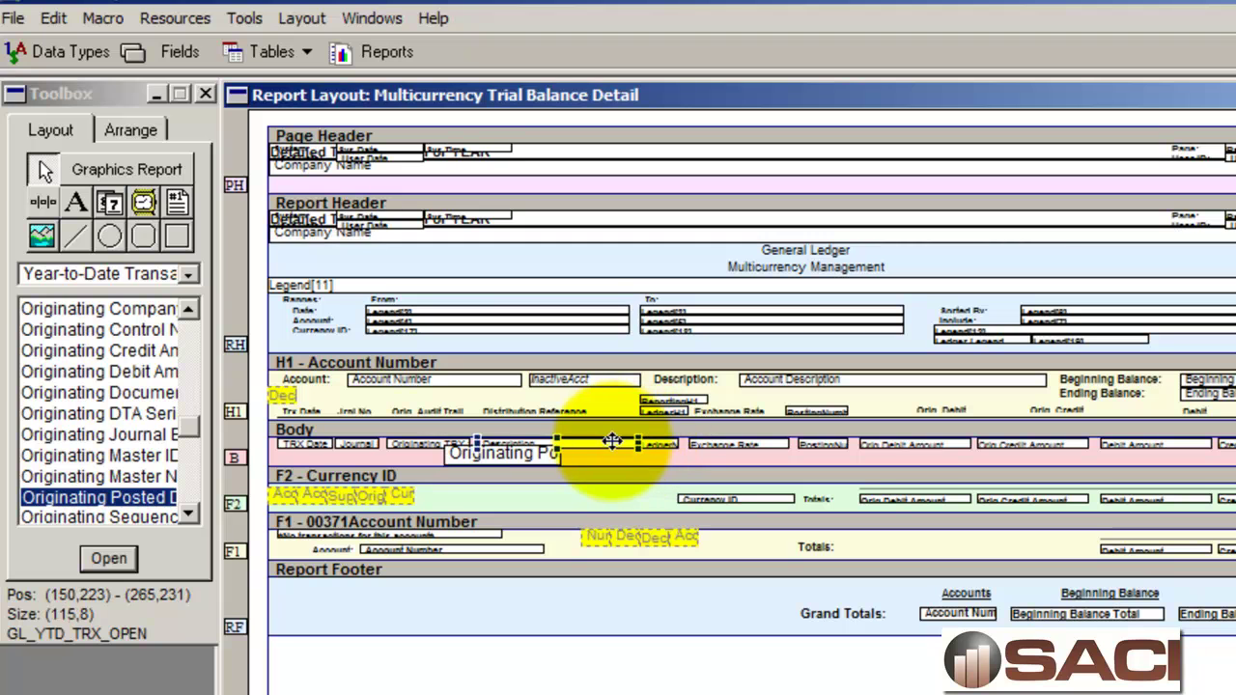
click(252, 19)
click(258, 73)
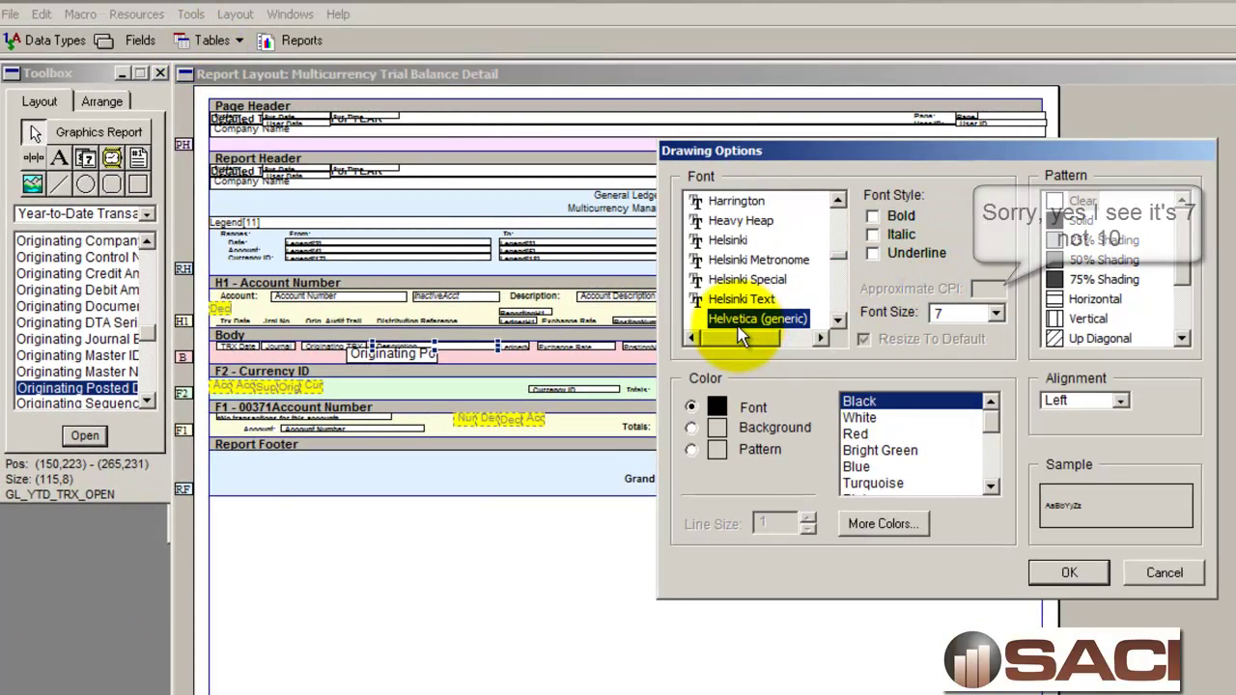
click(1164, 572)
Set the font size of the Originating Posted Date field in the Body section to 7, resizing it to default.
drag(436, 340, 405, 355)
double_click(410, 357)
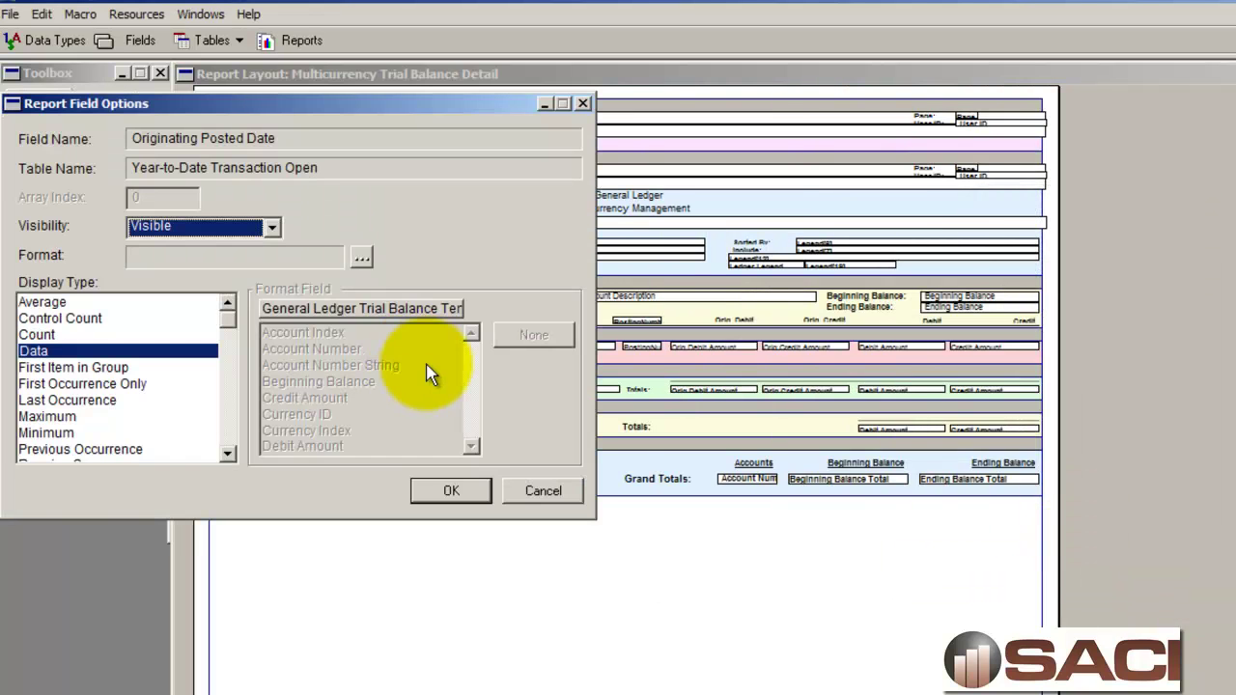
click(478, 492)
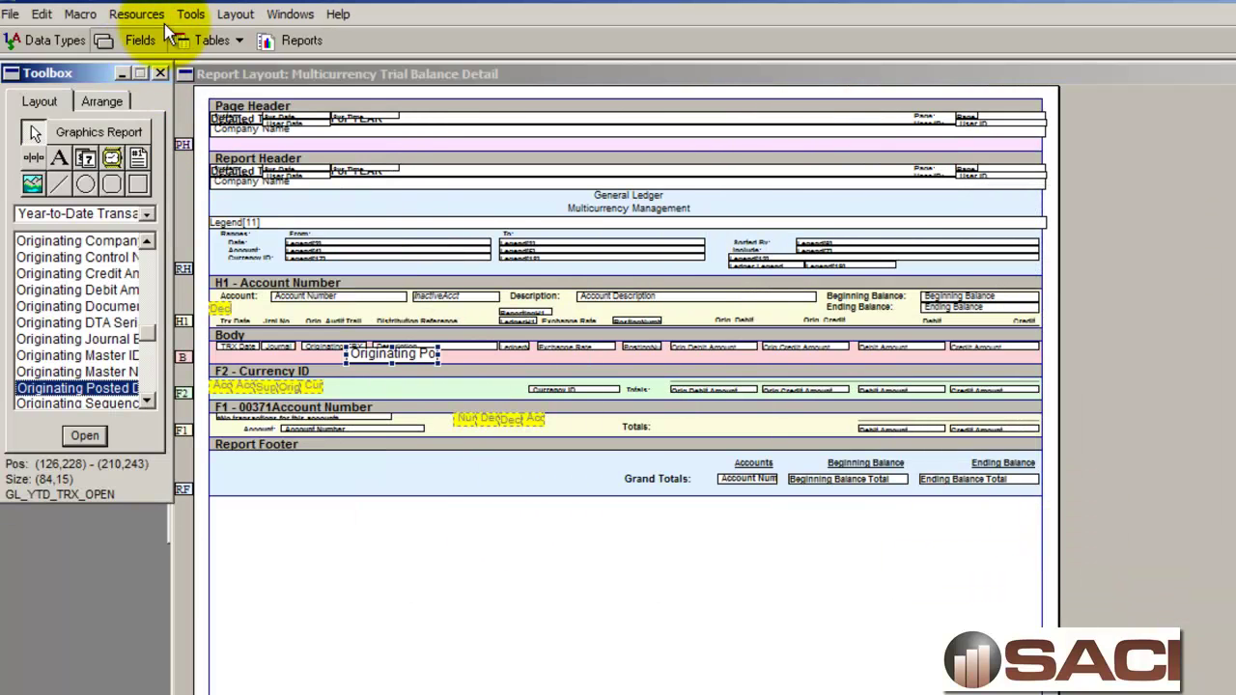
click(205, 15)
click(217, 47)
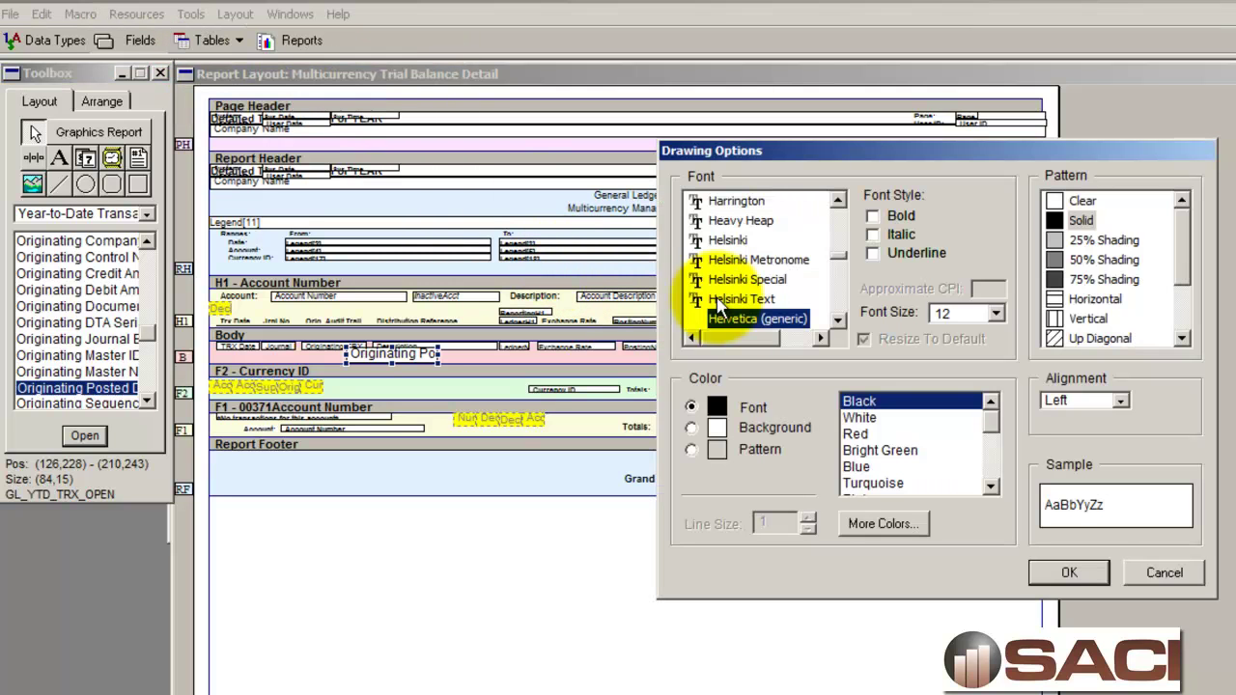
click(948, 314)
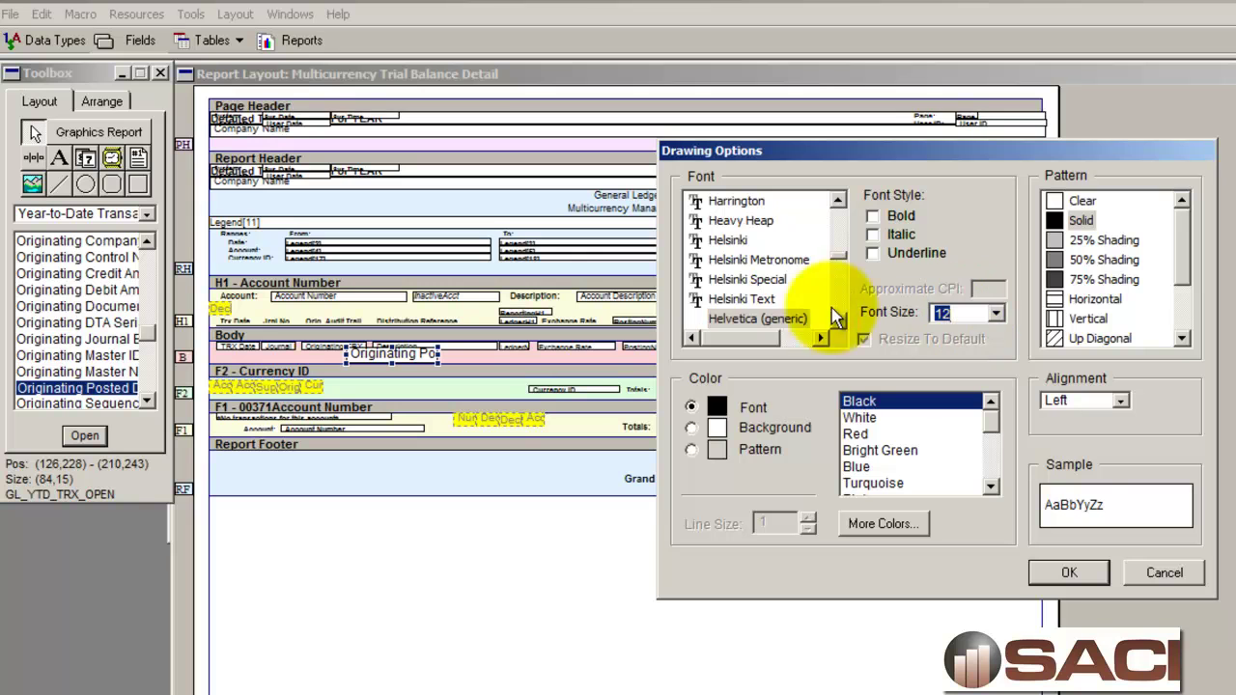
key(Tab)
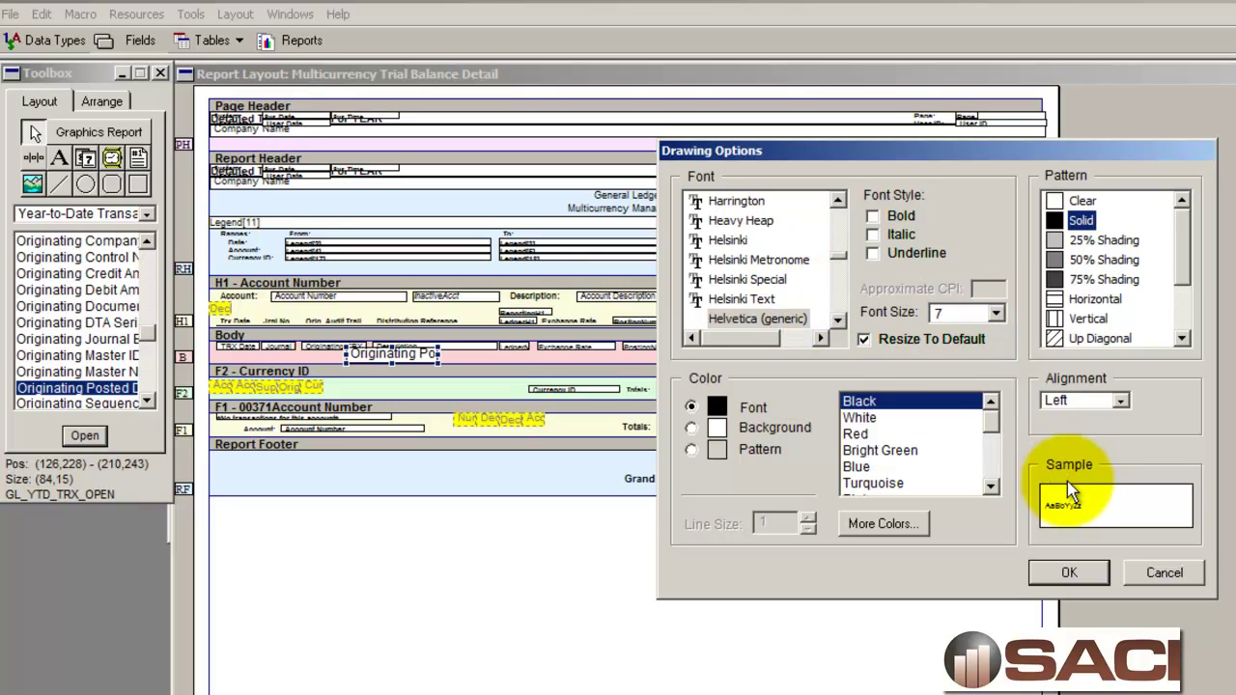
click(1064, 570)
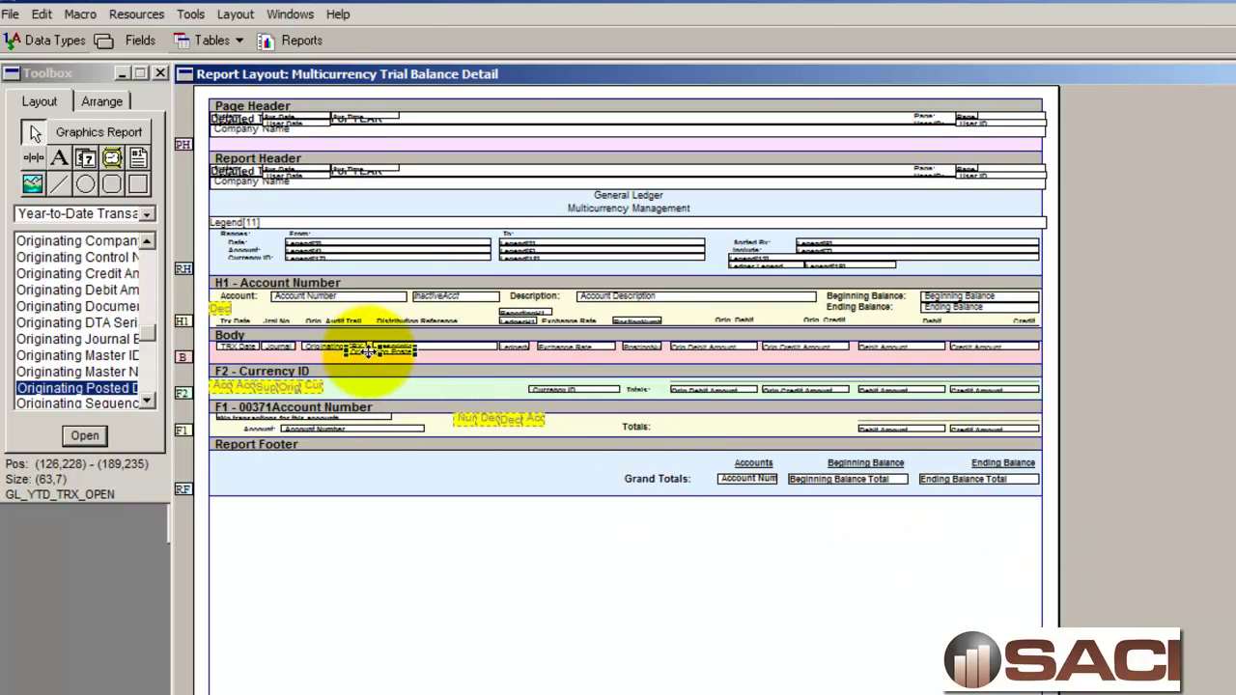
Nudge the Originating Posted Date field down so it sits below the Originating TRX and Description fields in the Body section.
key(Down)
key(Down)
key(Down)
key(Down)
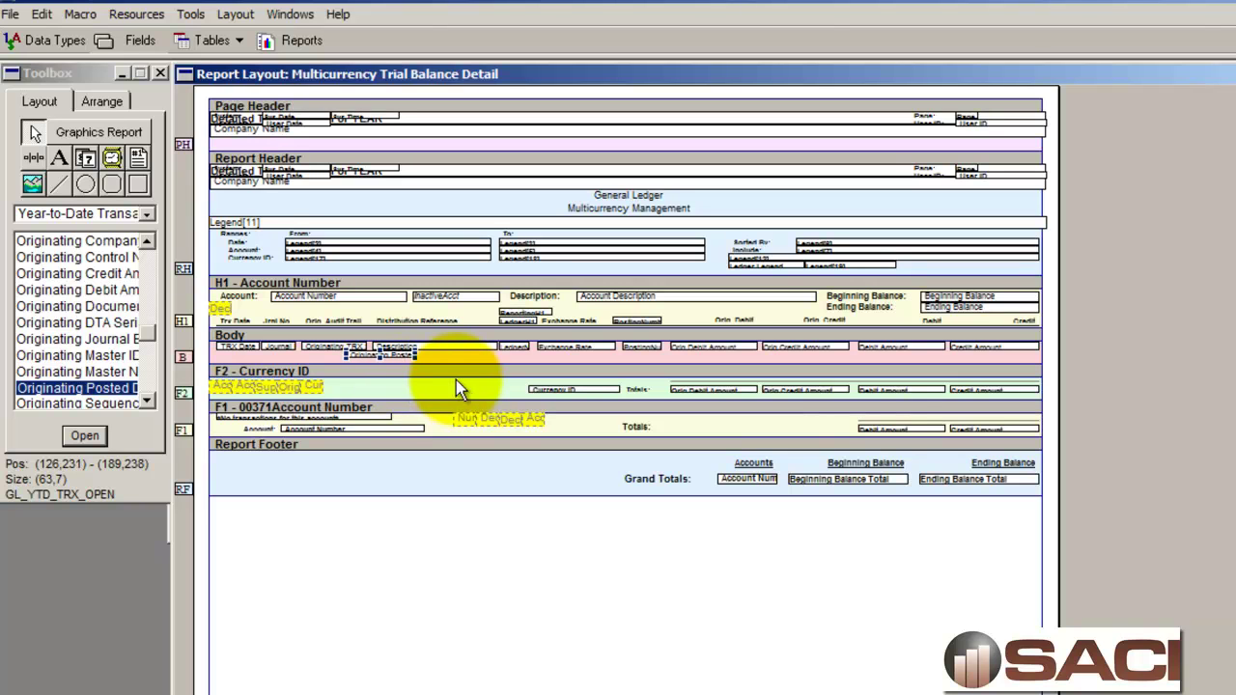
Add the static text "Posted on:" in the Body section, just before the Originating Posted Date field.
click(173, 351)
click(236, 359)
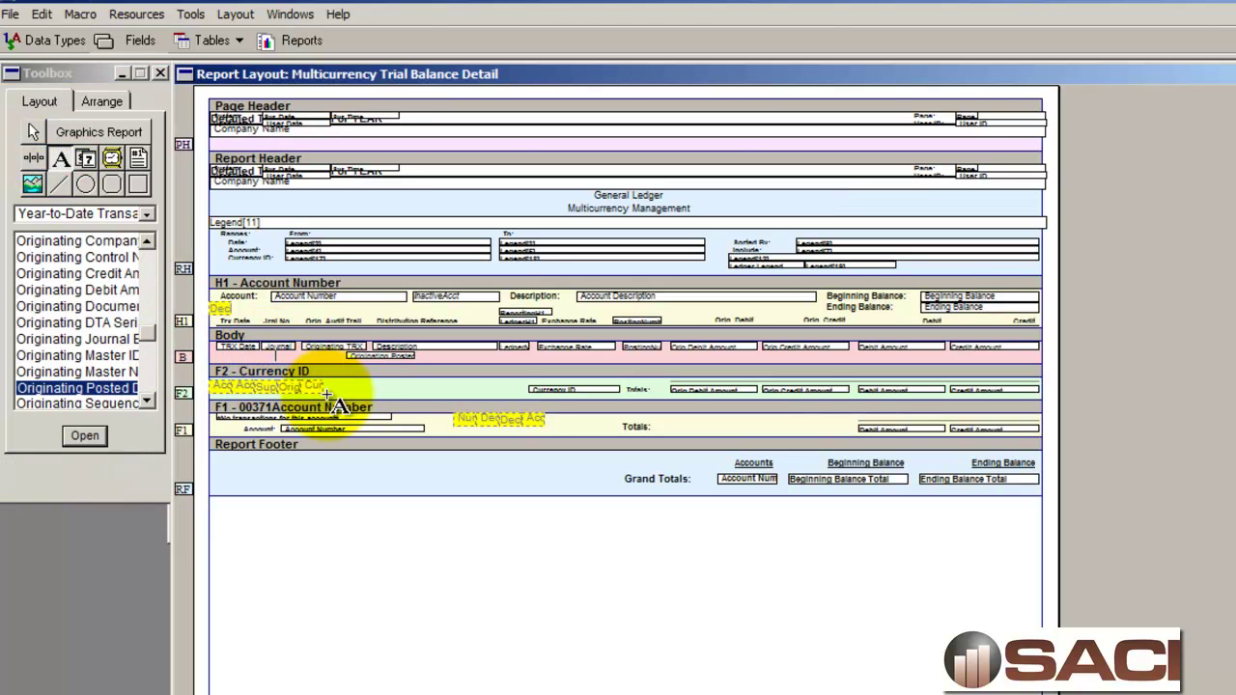
text(osted on:)
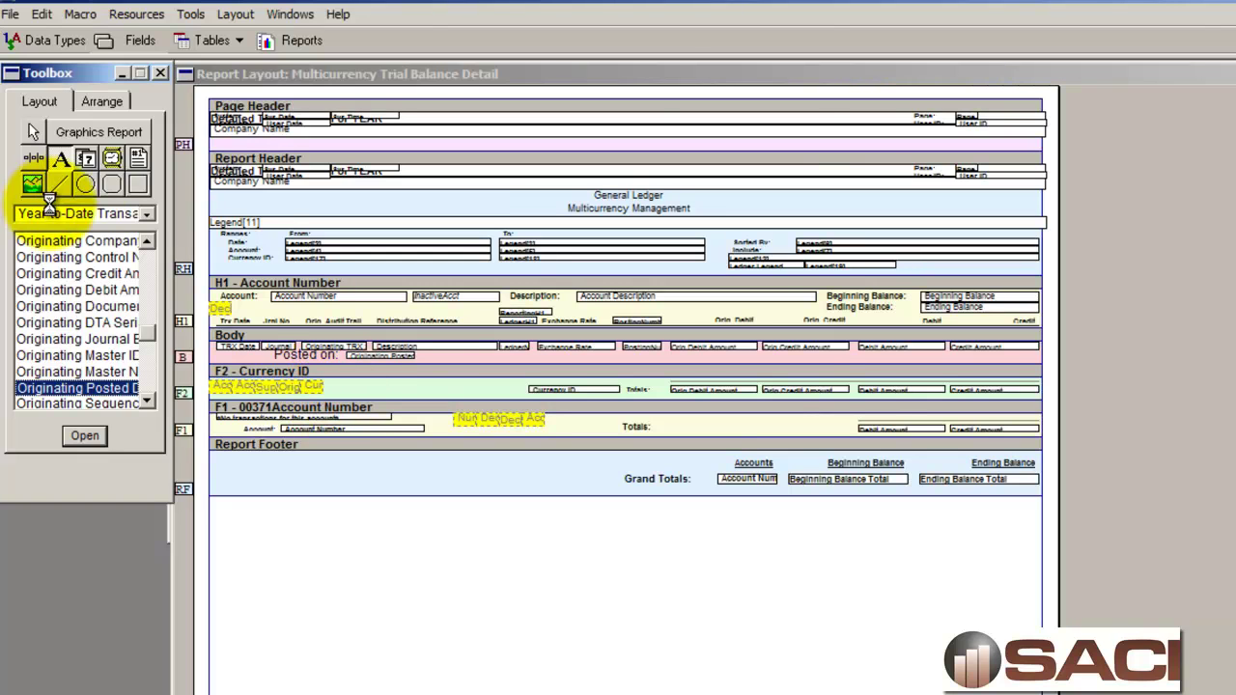
click(34, 131)
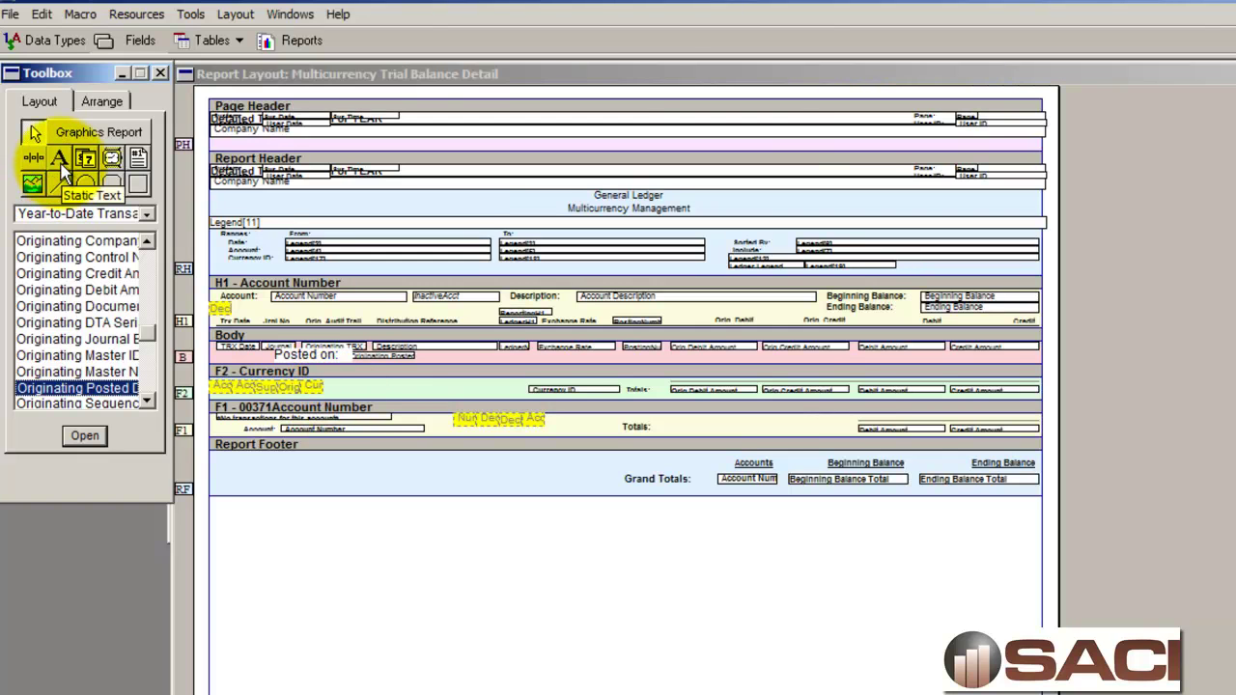
Set the "Posted on:" label in the Body section to font size 7 with a Clear pattern.
click(319, 355)
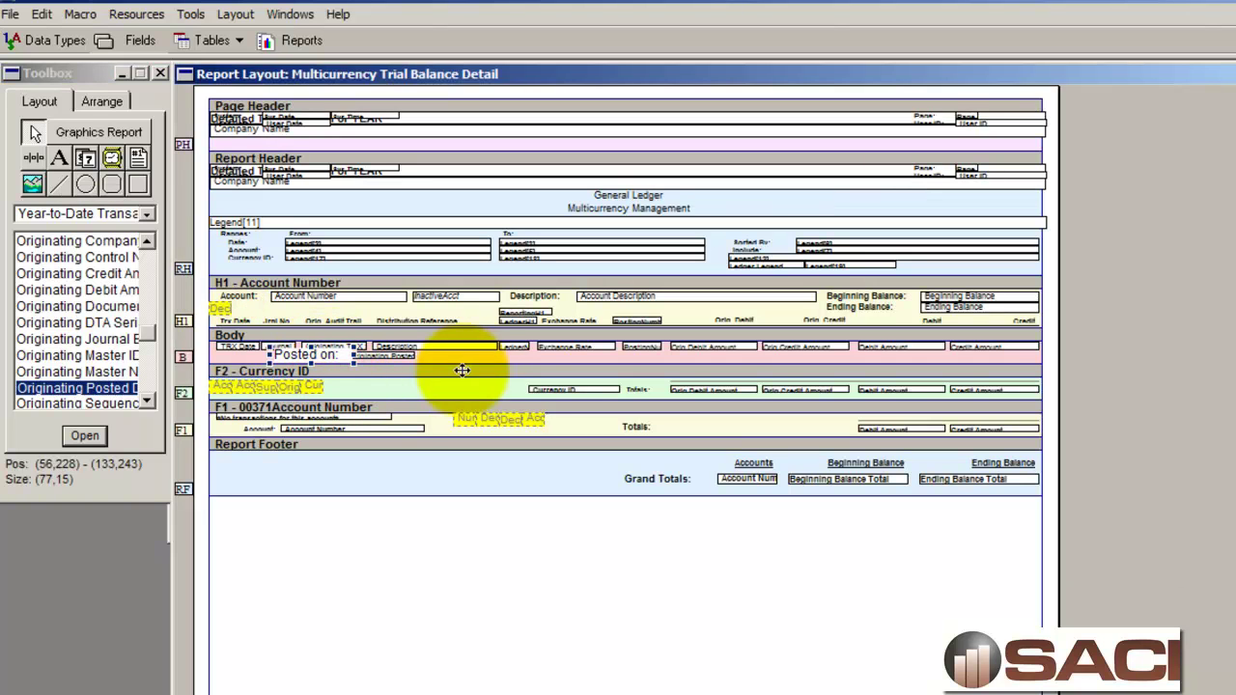
click(191, 14)
click(198, 31)
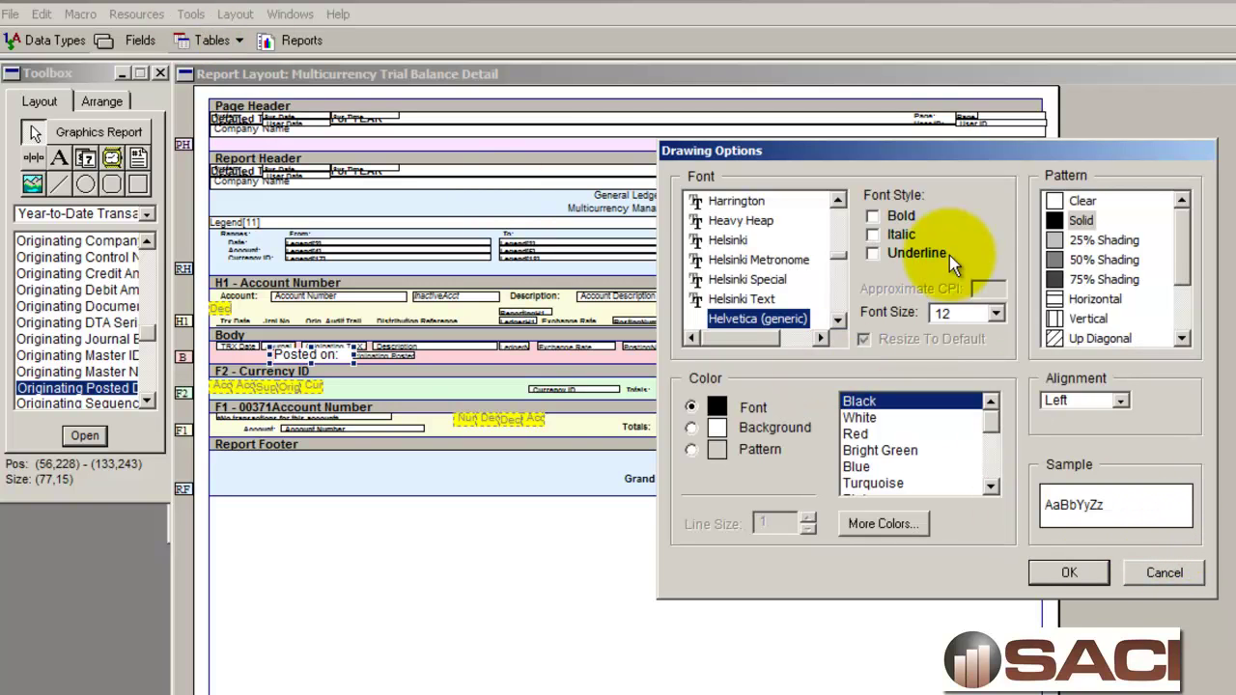
double_click(948, 323)
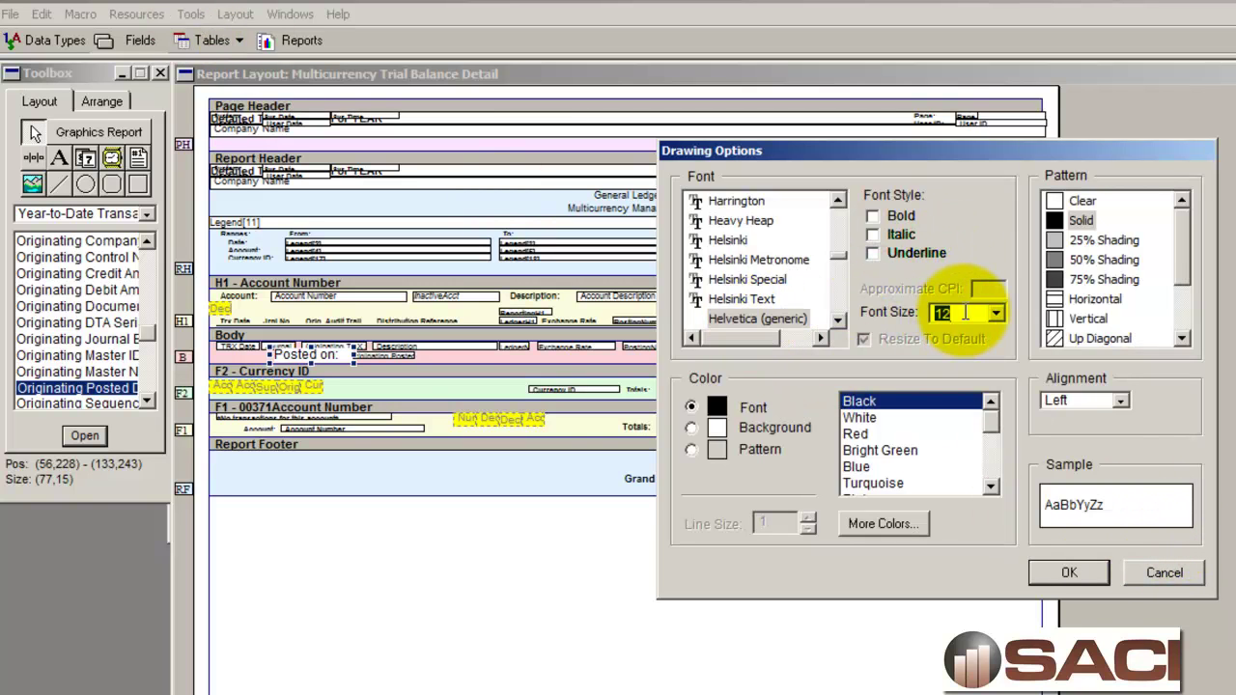
text(7)
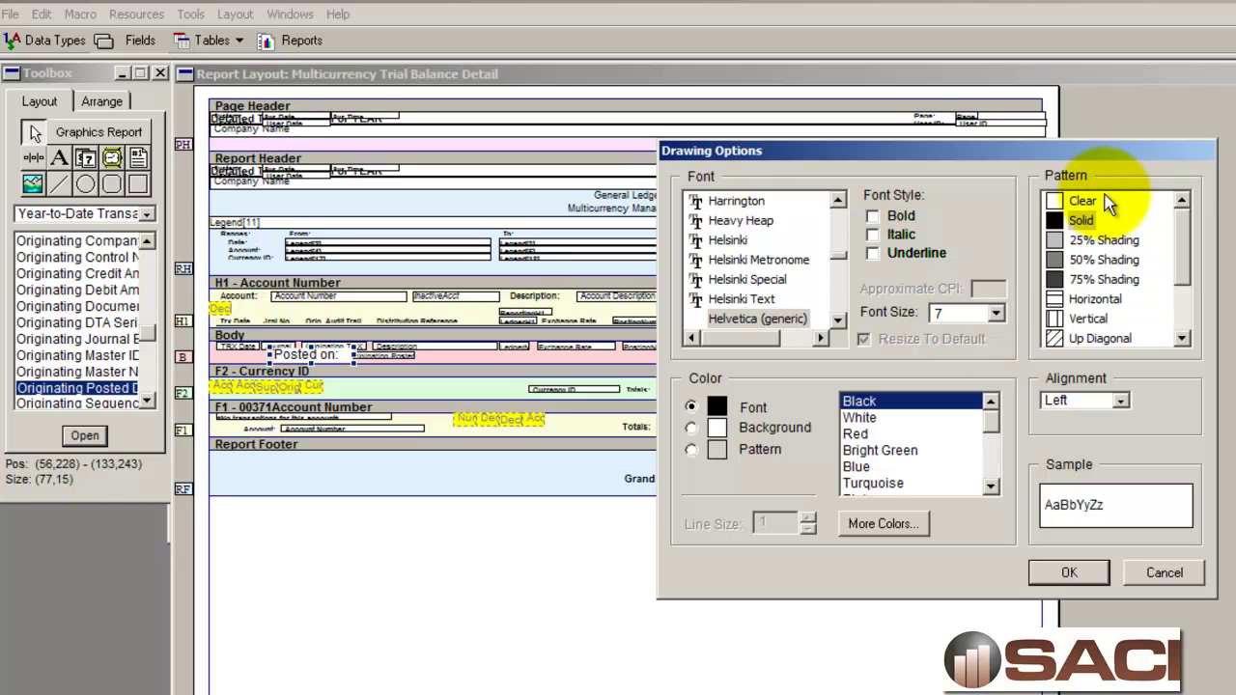
click(1067, 201)
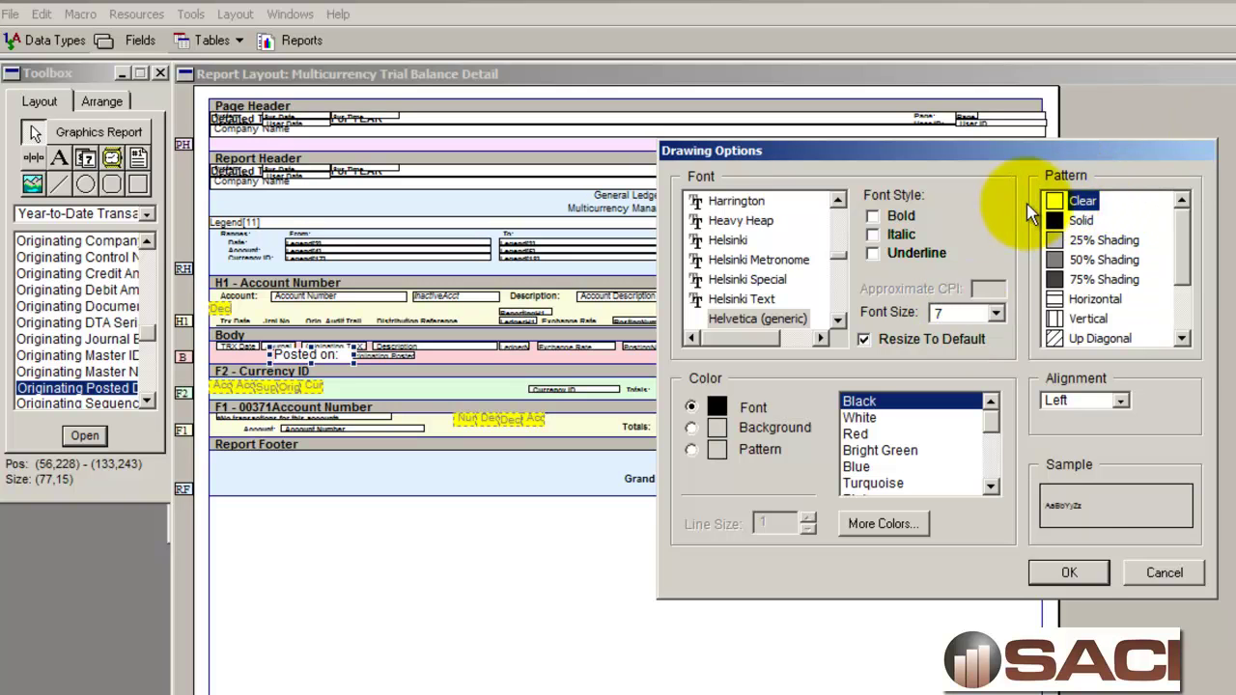
click(1069, 572)
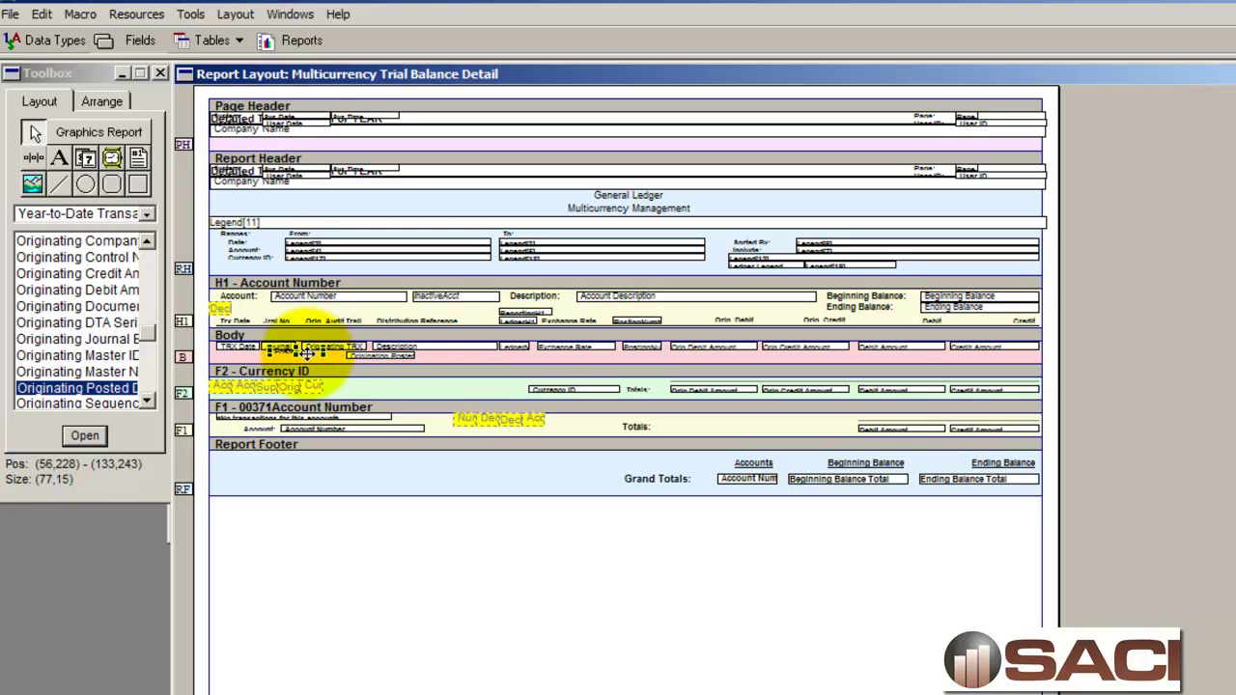
Align the bottom edges of the "Posted on:" label and the Originating Posted Date field.
drag(314, 362, 385, 377)
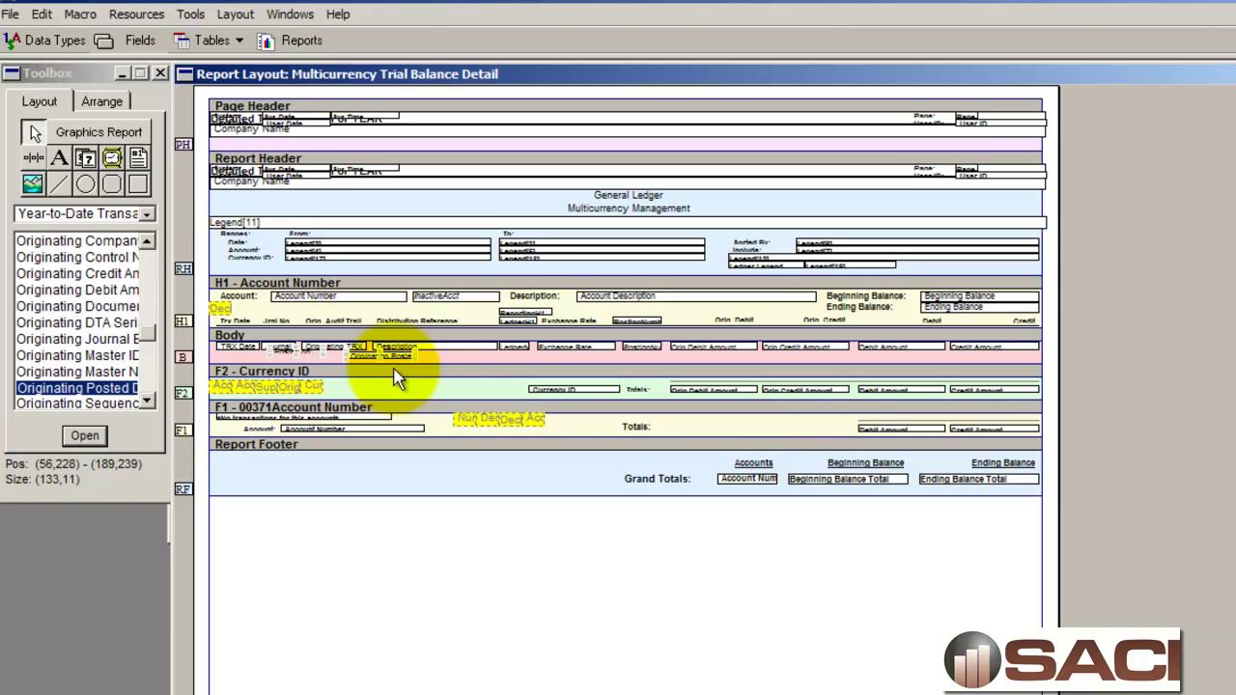
click(97, 106)
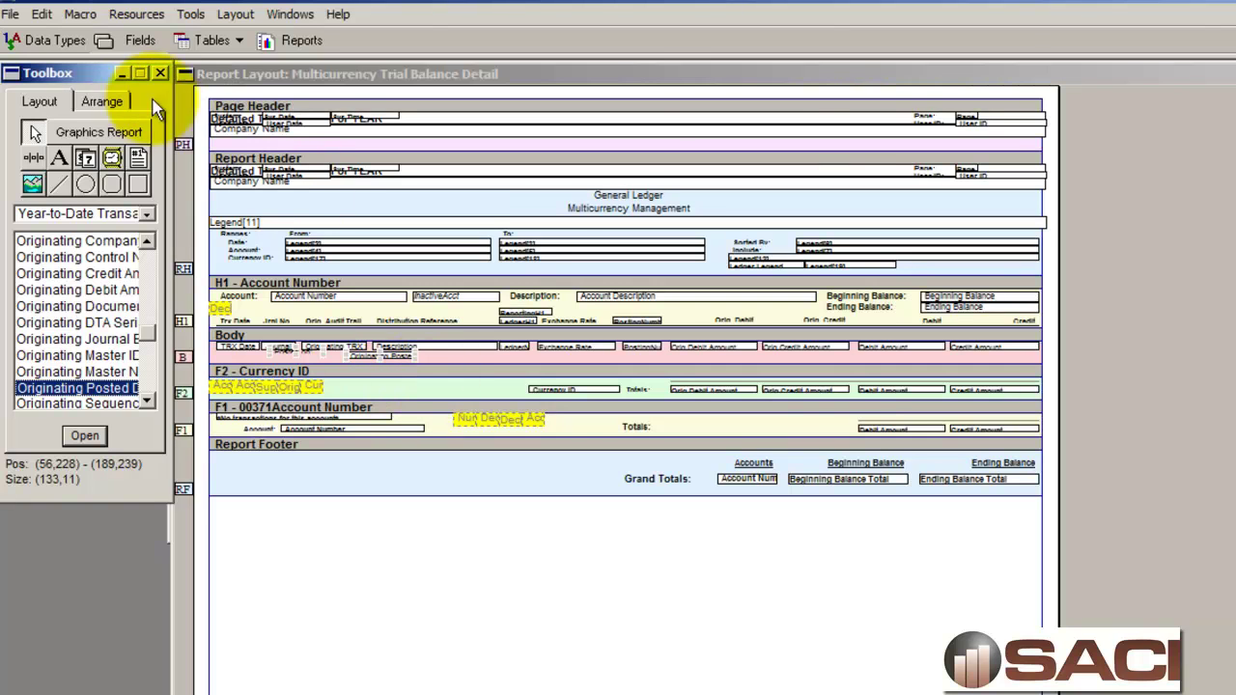
click(96, 103)
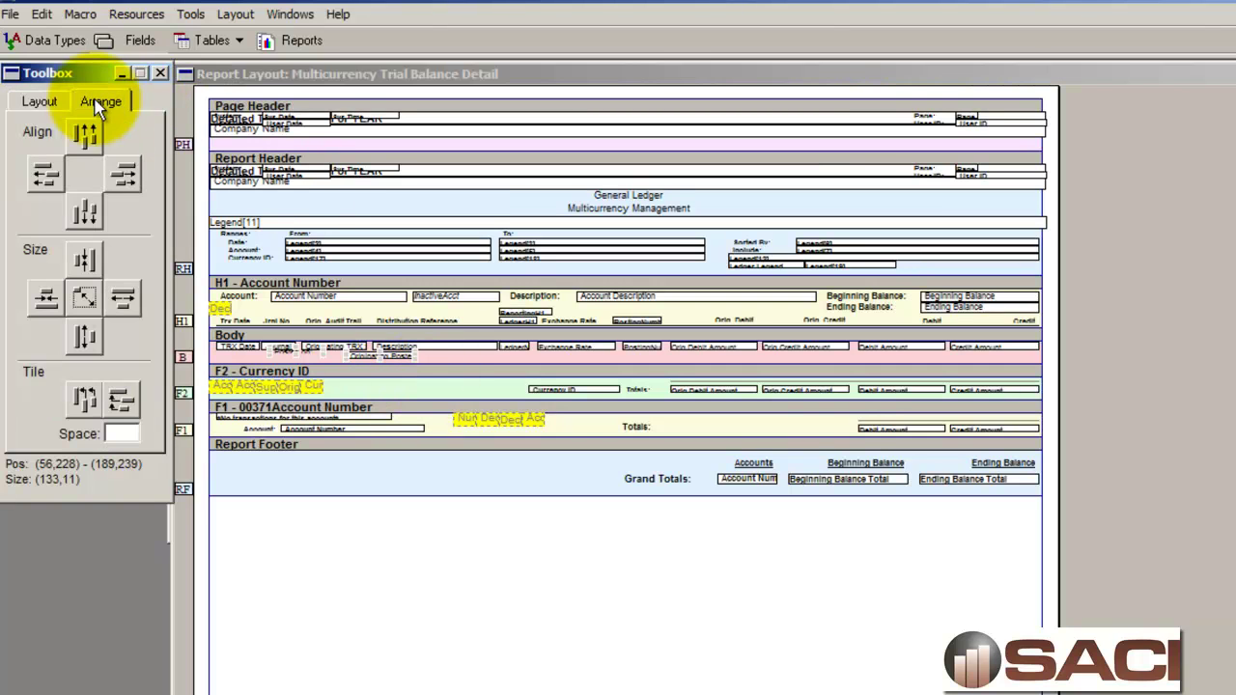
click(84, 212)
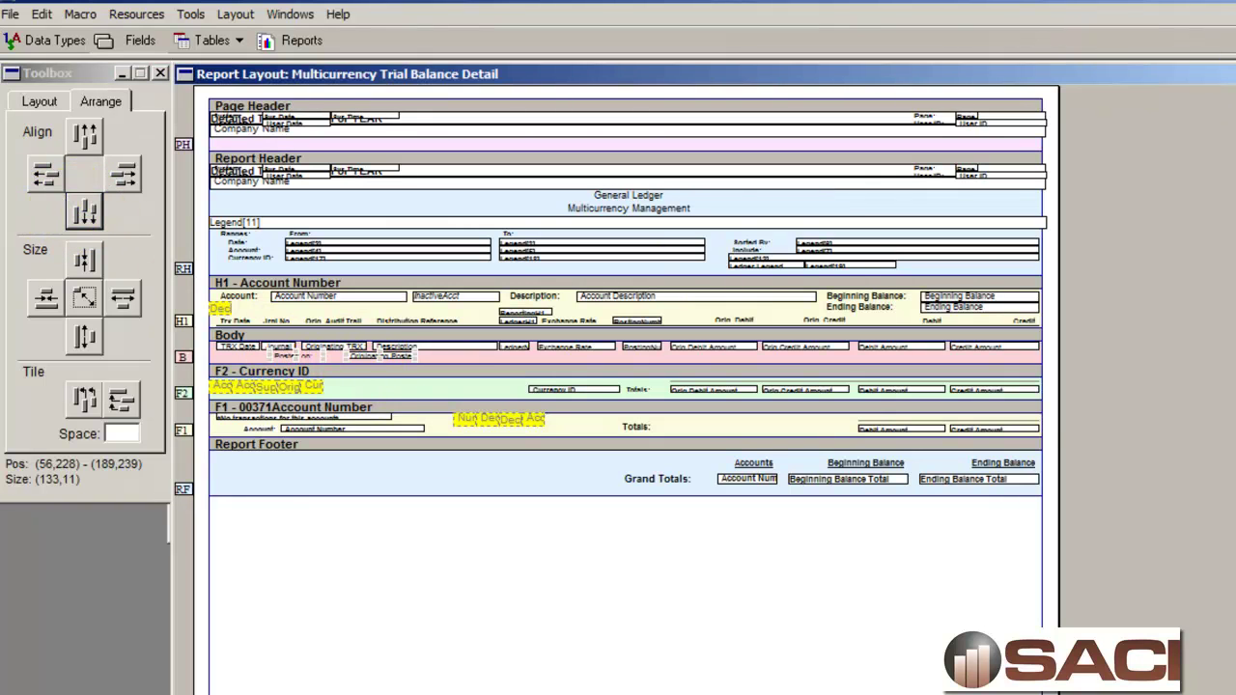
Save and close the modified Multicurrency Trial Balance Detail report, returning to Microsoft Dynamics GP.
key(ctrl+F4)
click(826, 400)
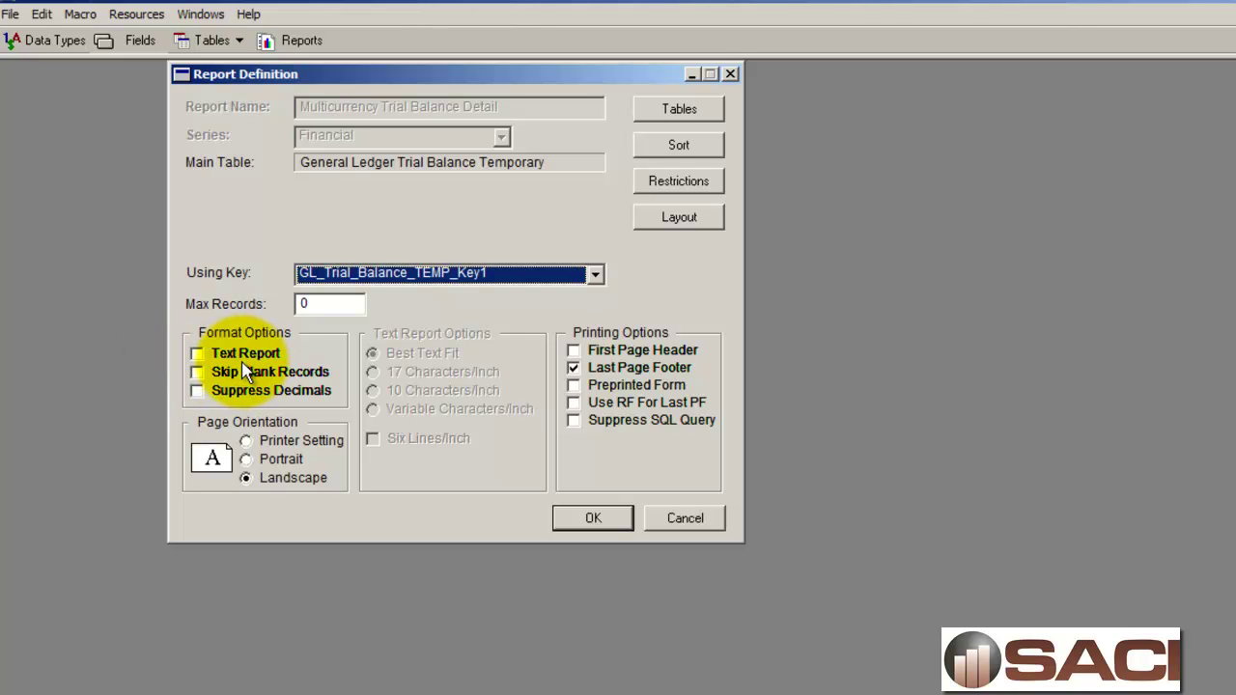
click(609, 526)
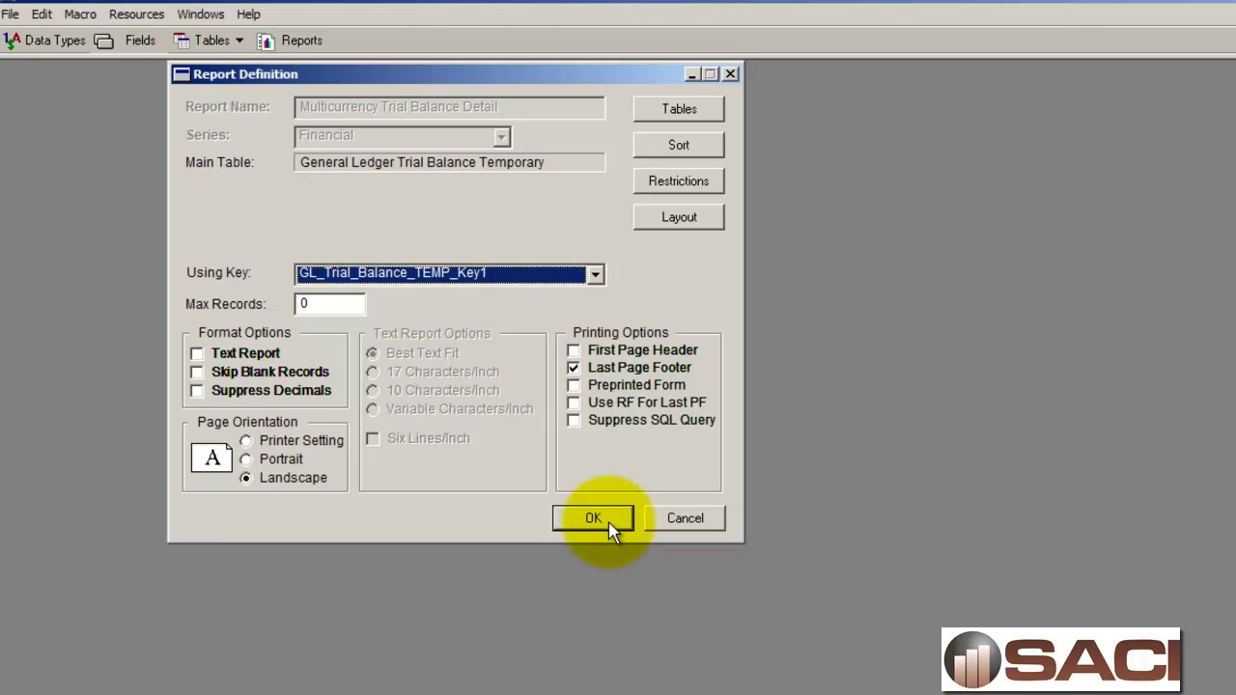
click(610, 528)
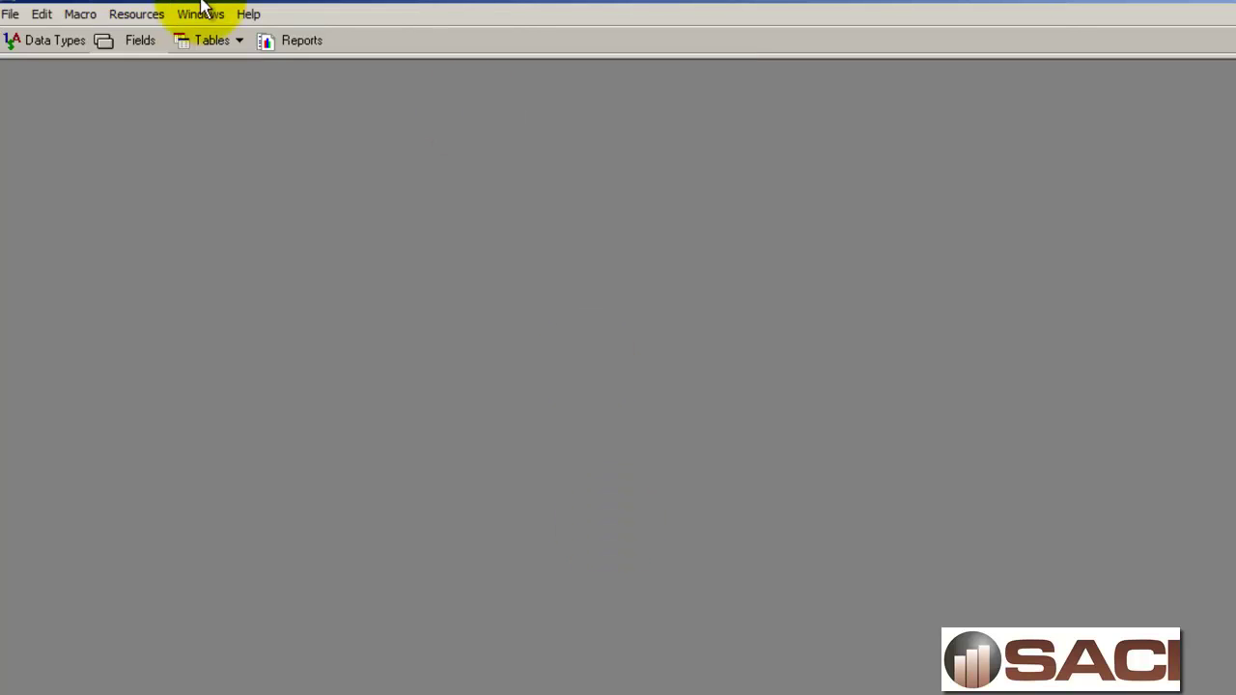
click(9, 13)
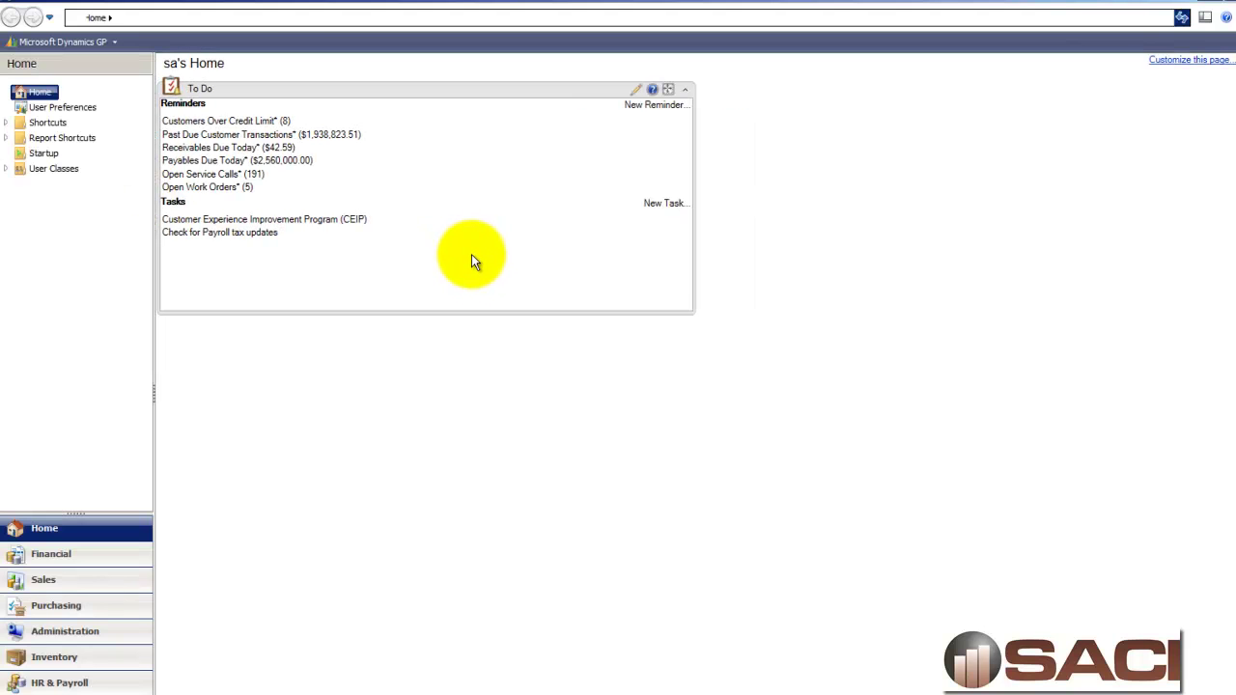
Open the Alternate/Modified Forms and Reports setup in Administration and load the DEFAULTUSER ID.
click(87, 629)
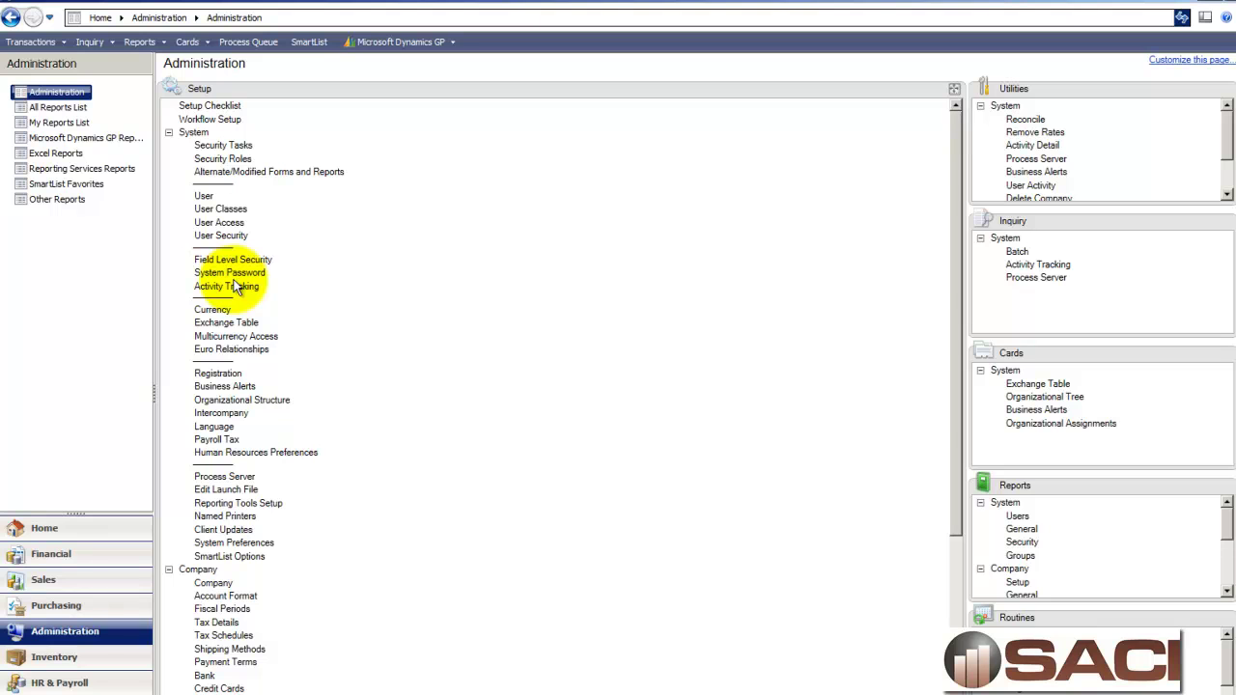
click(259, 174)
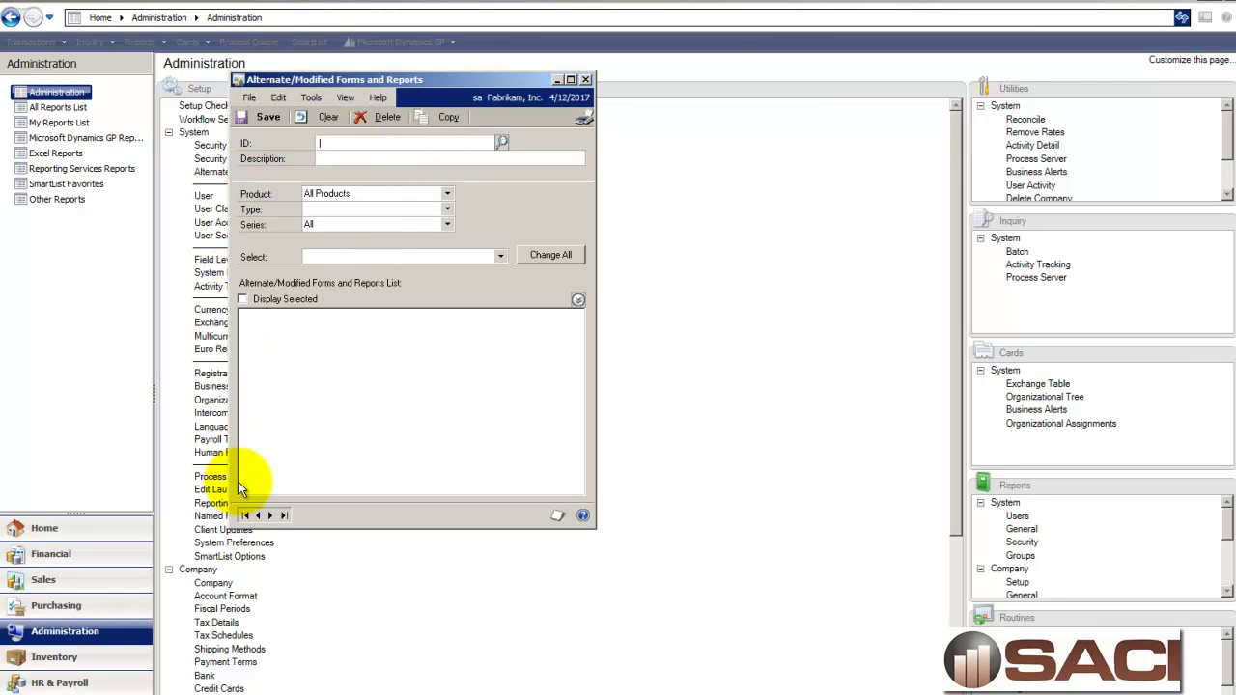
click(500, 141)
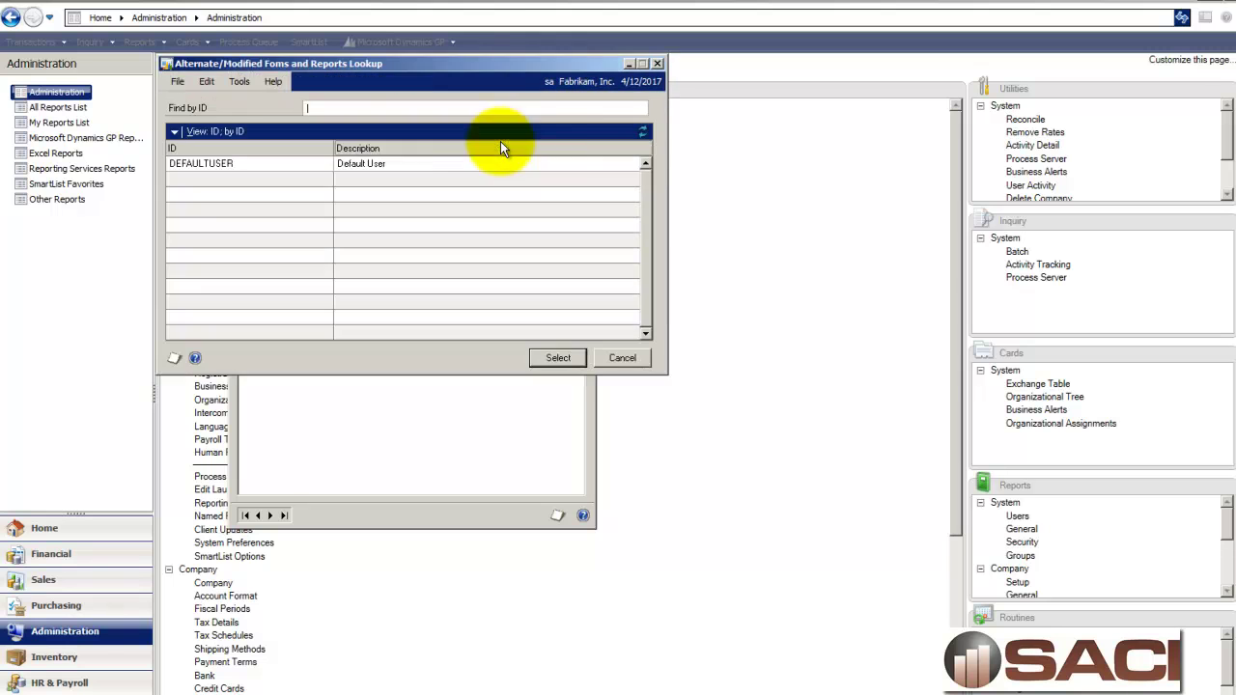
double_click(318, 165)
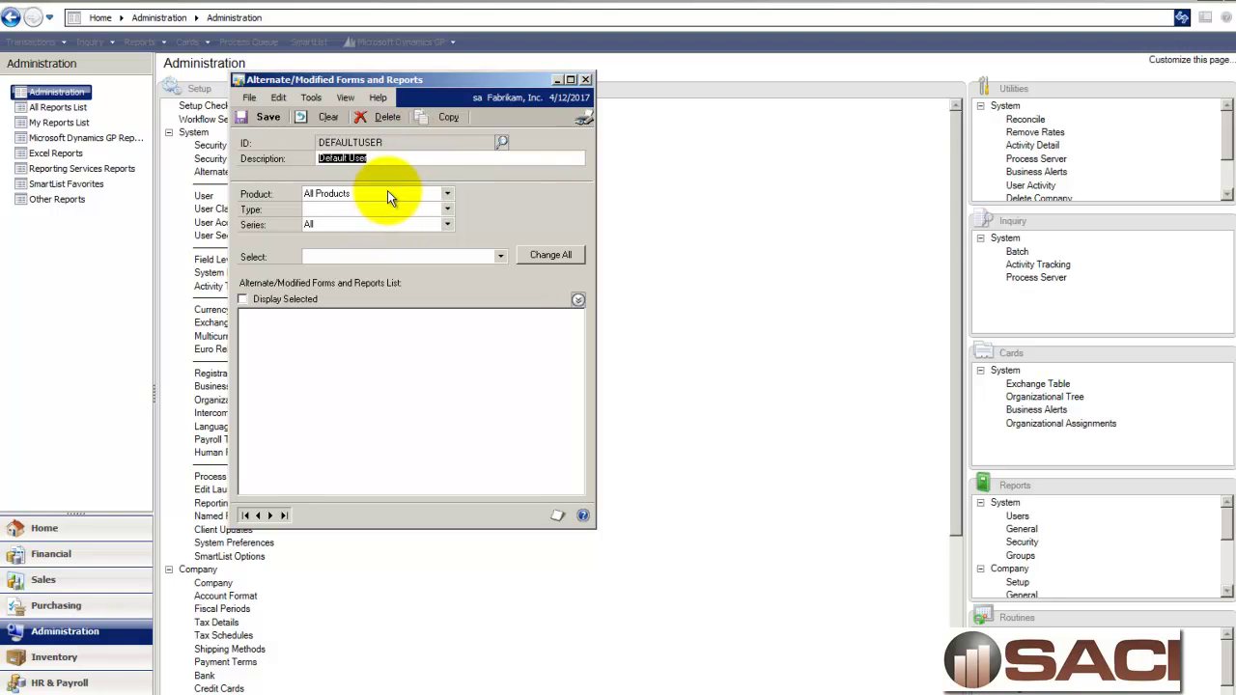
Filter the alternate/modified list to type Reports and series Financial, keeping All Products.
click(388, 191)
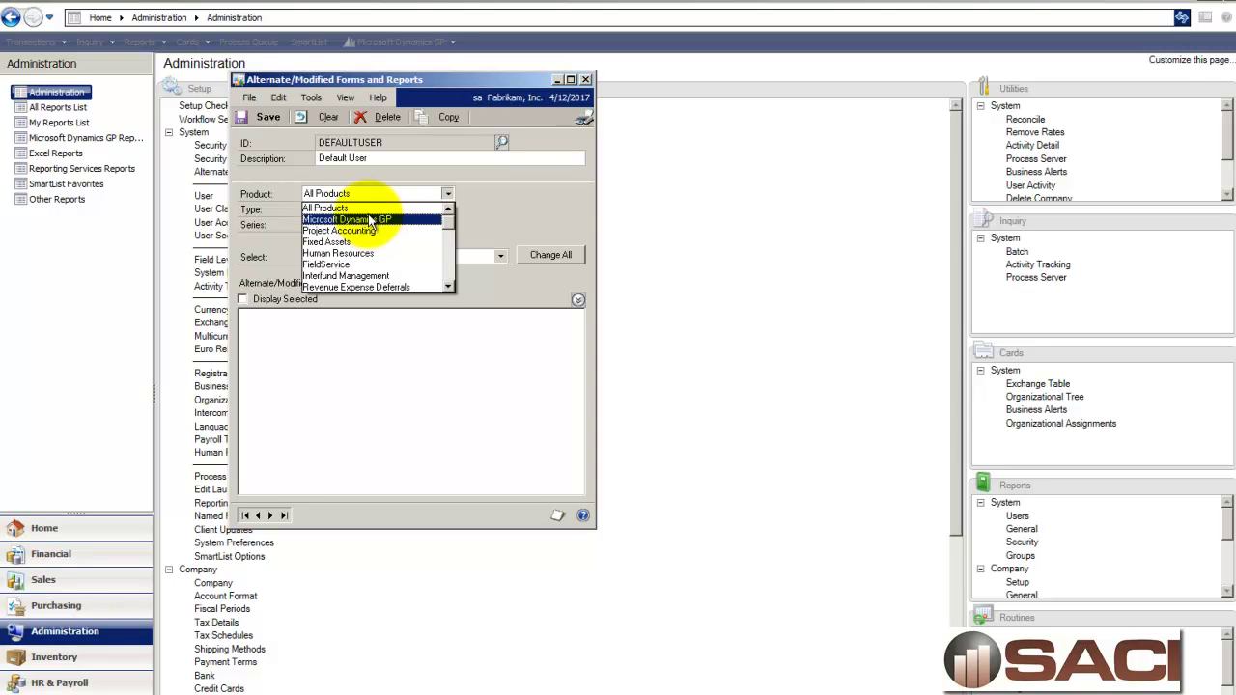
click(366, 212)
click(363, 213)
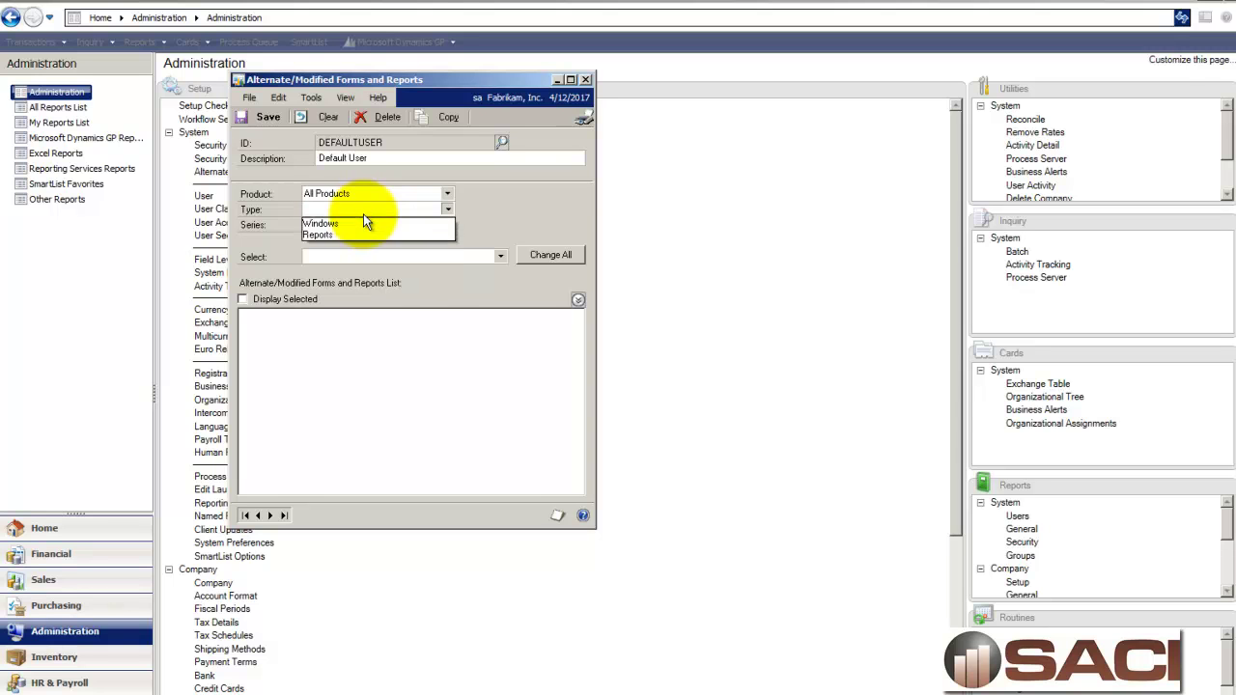
click(334, 232)
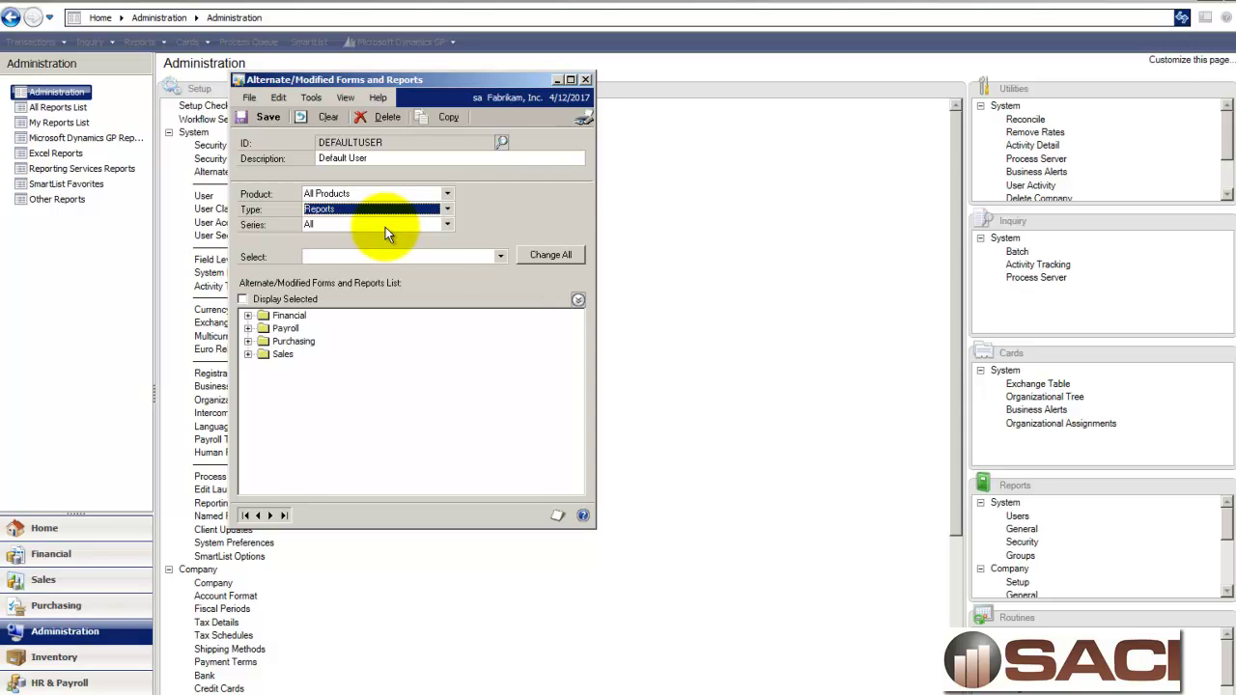
click(386, 228)
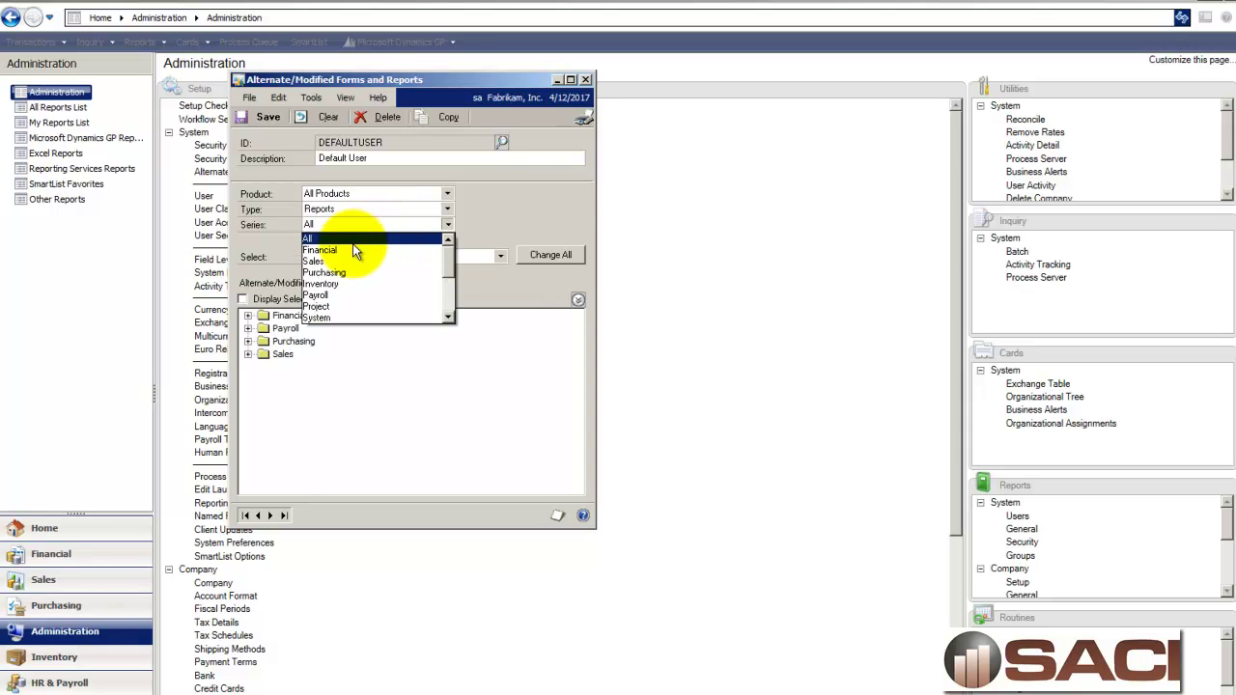
click(346, 249)
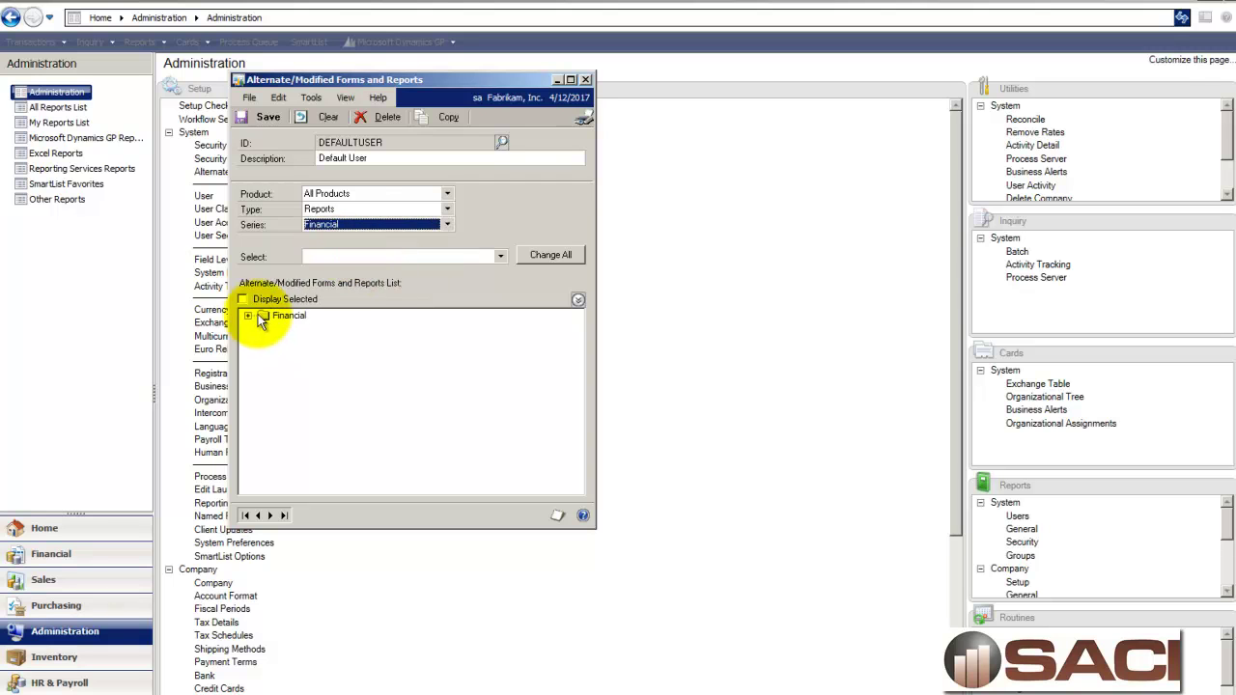
Assign the Microsoft Dynamics GP (Modified) version of Multicurrency Trial Balance Detail, then save and close the setup.
click(249, 317)
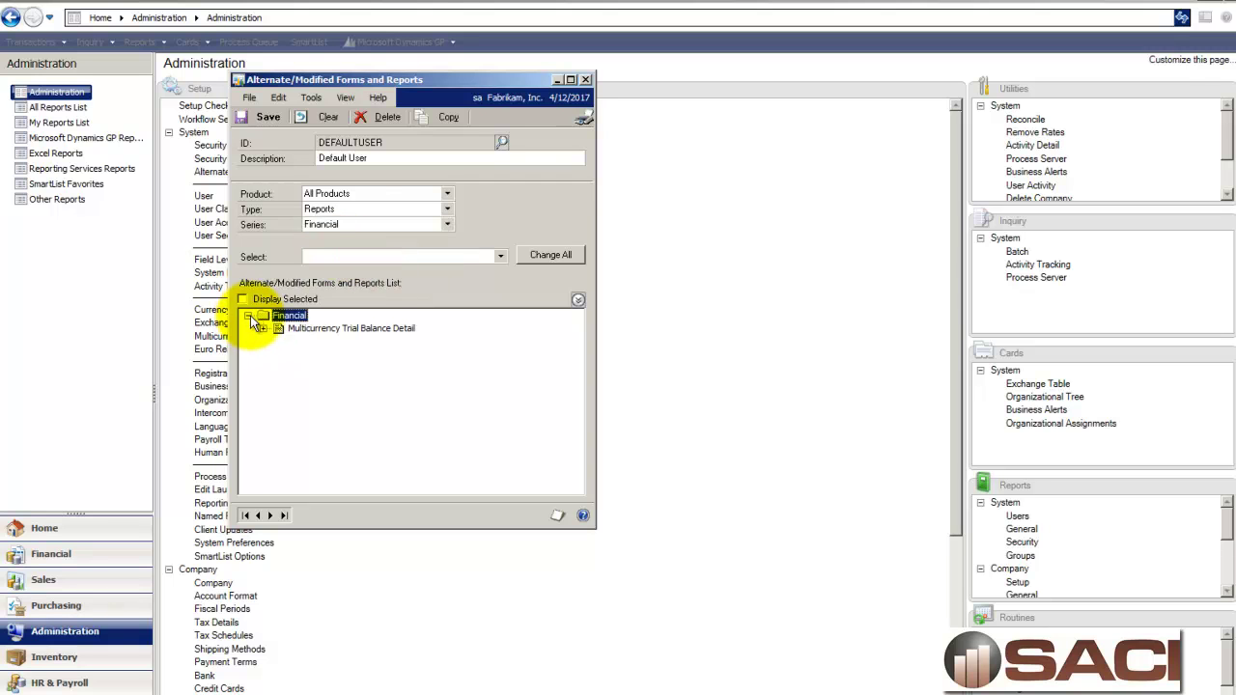
click(263, 329)
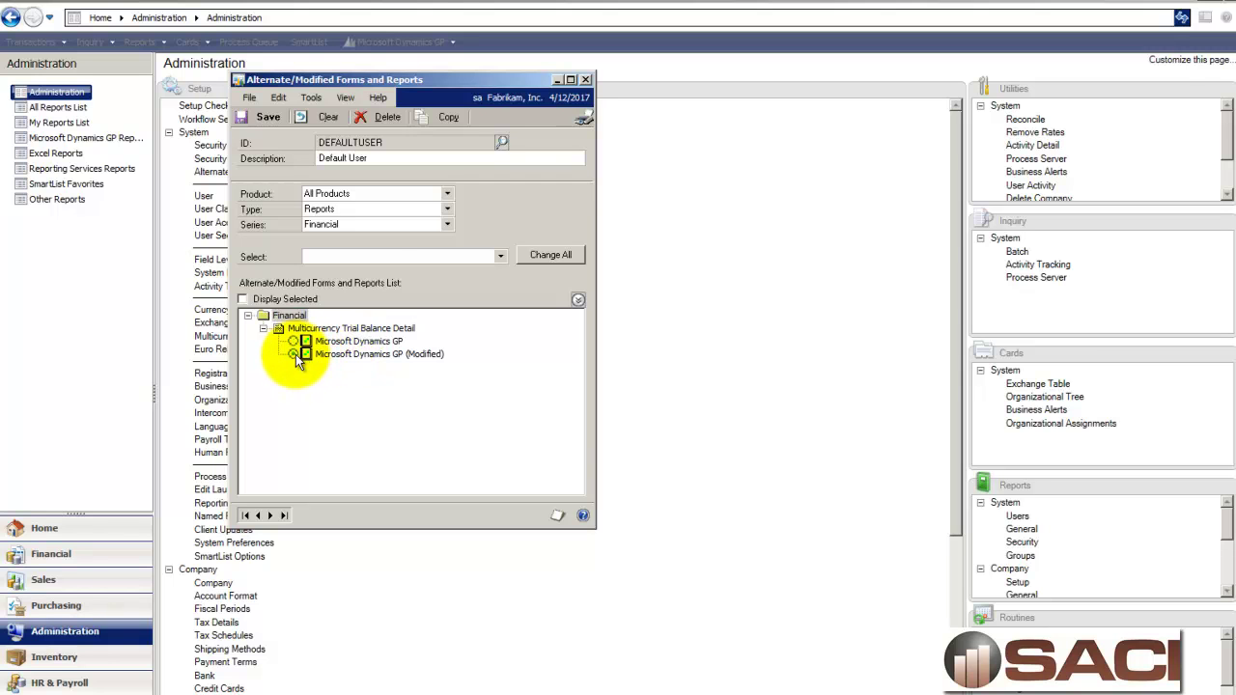
click(263, 121)
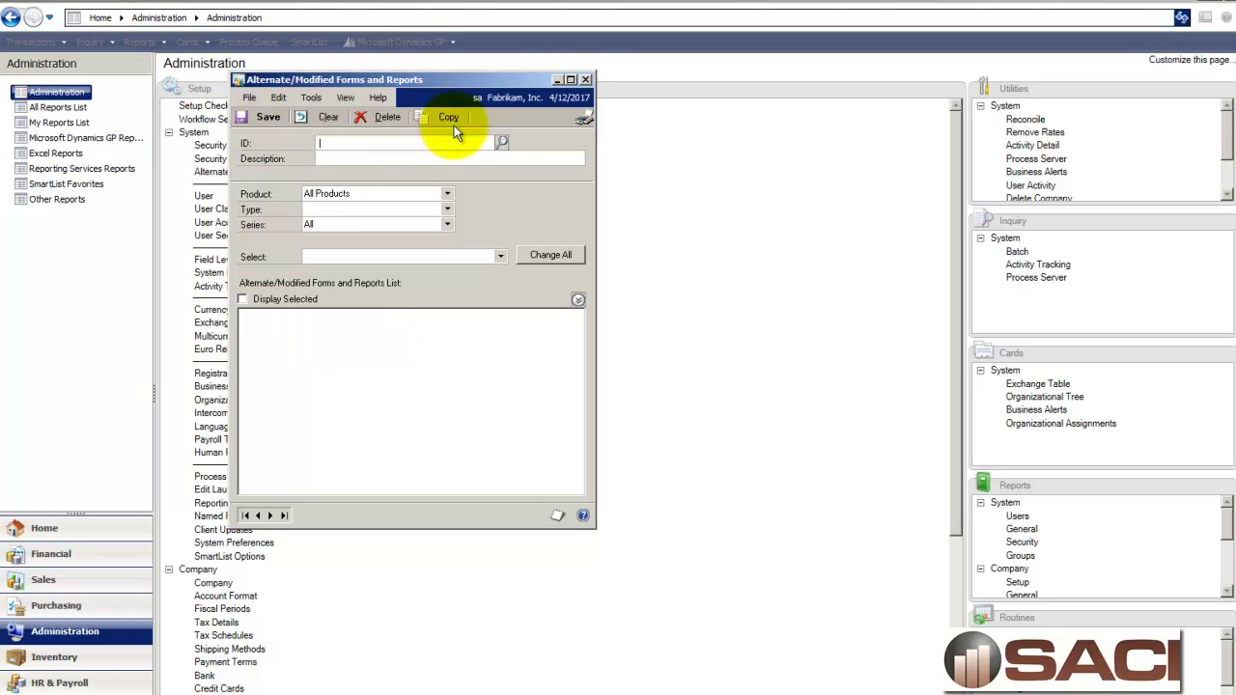
click(585, 80)
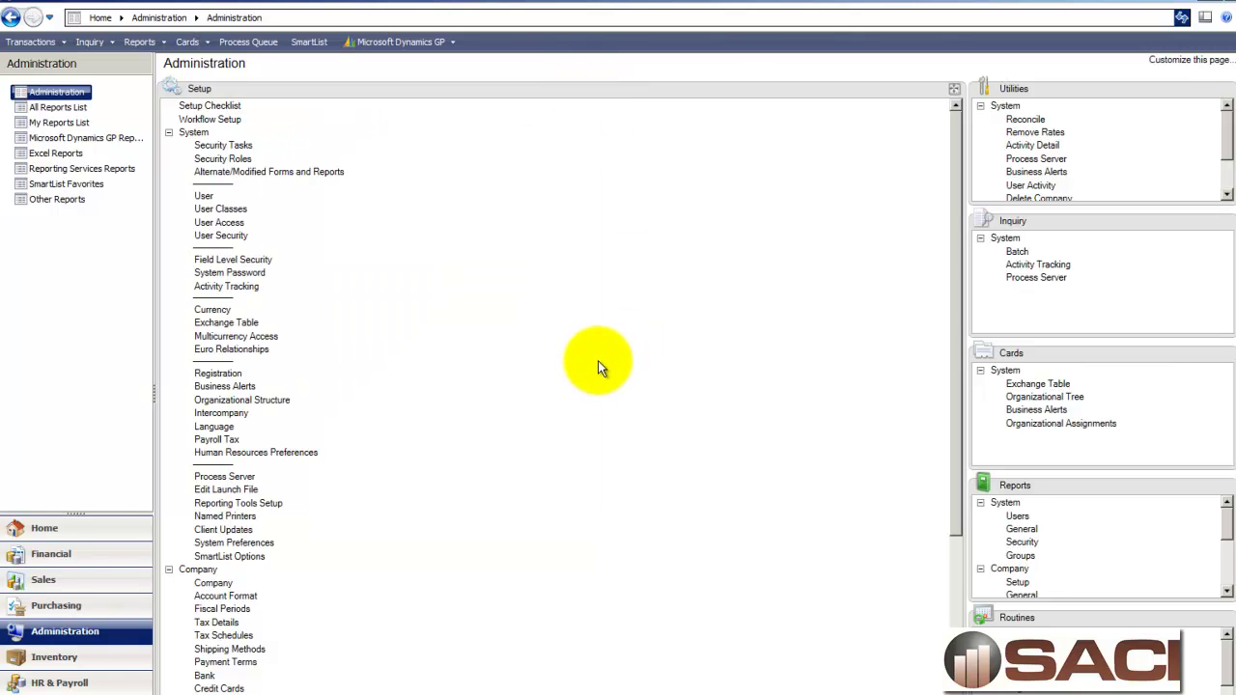
Open the Financial Trial Balance report window and modify the demo option of the Detailed report.
click(43, 553)
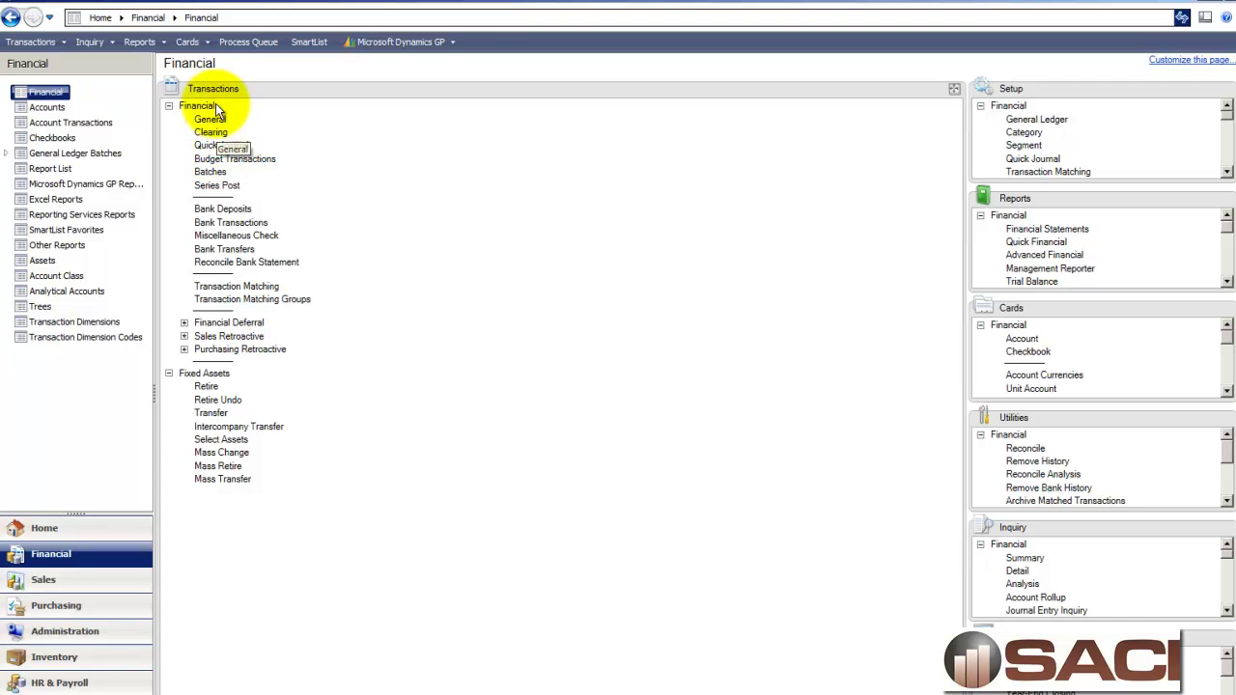
drag(1080, 198, 188, 174)
click(225, 174)
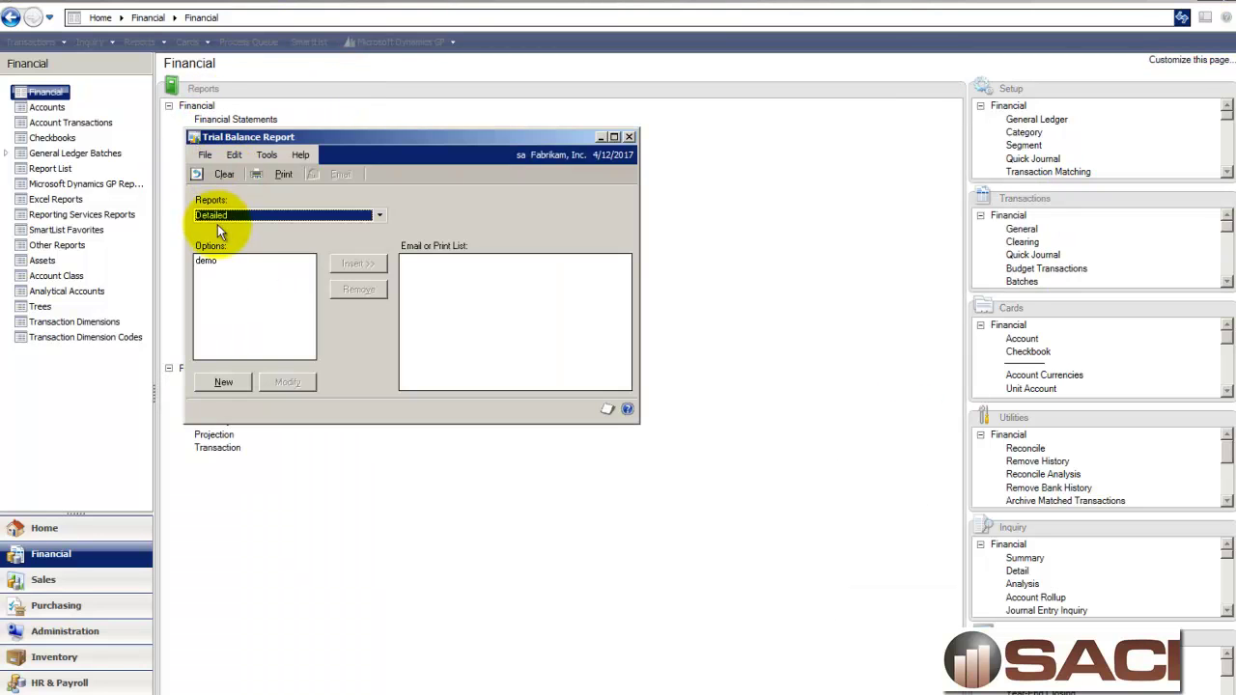
click(206, 261)
click(301, 386)
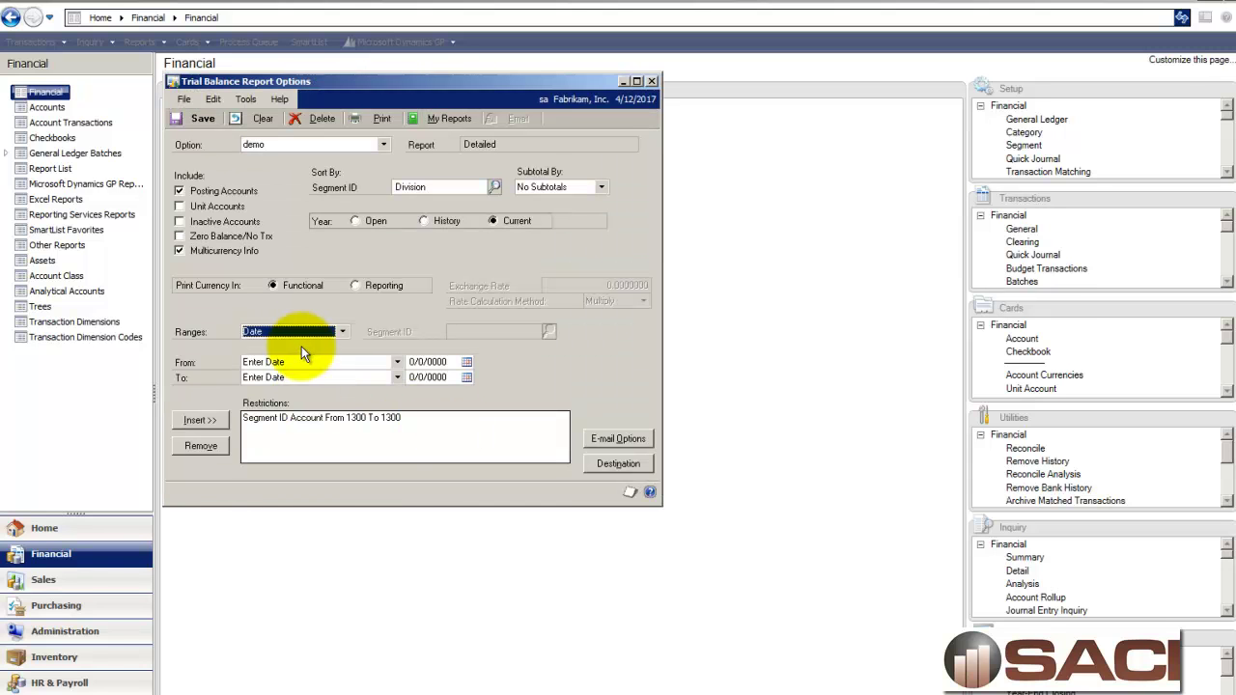
Restrict the demo report option to the date range 4/12/2017 to 4/12/2017 and print the report.
click(300, 334)
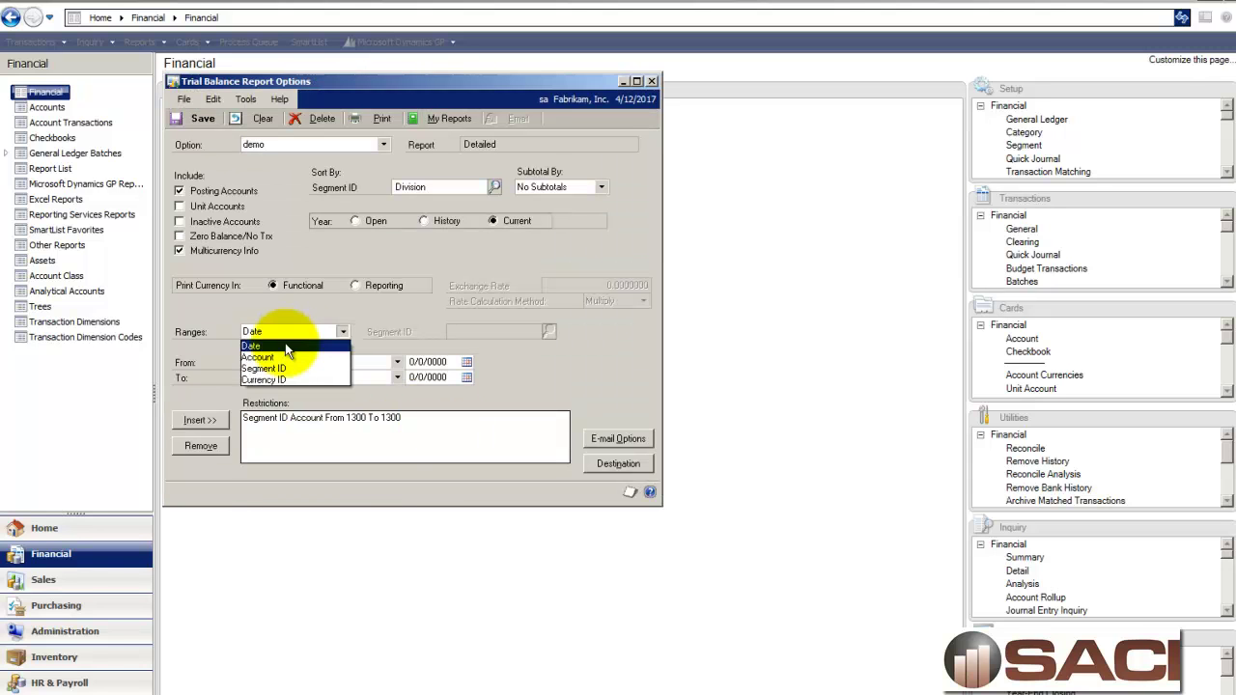
click(285, 346)
click(438, 362)
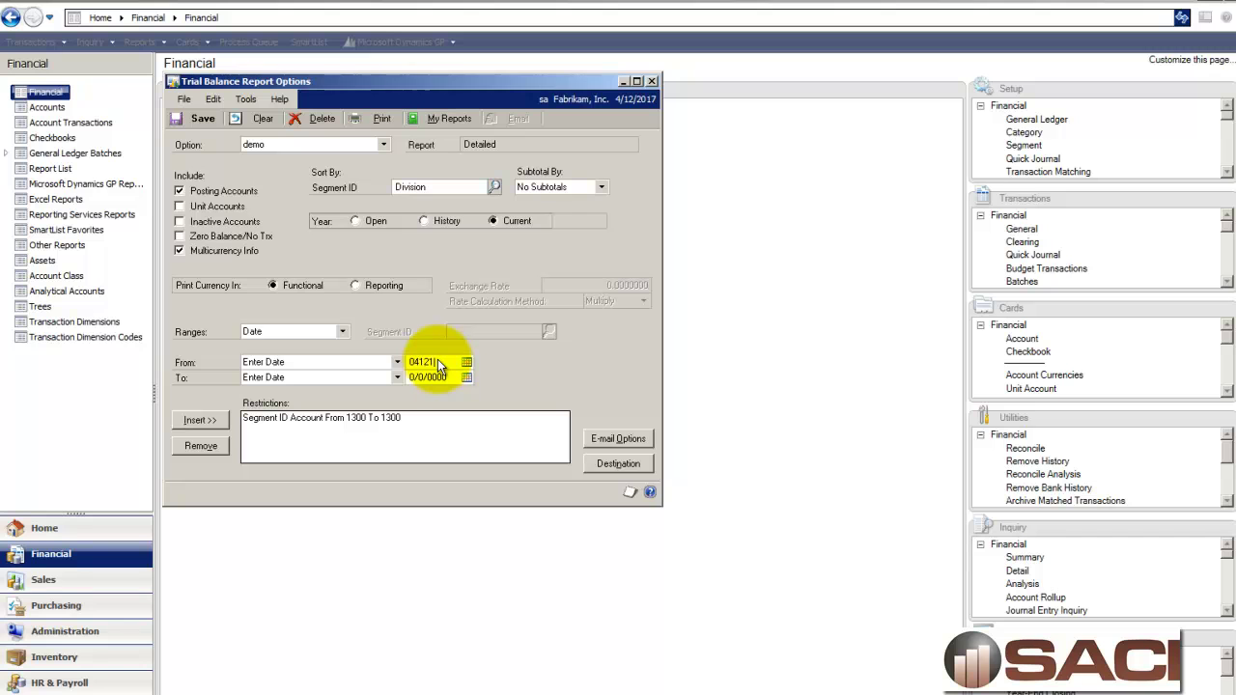
key(Tab)
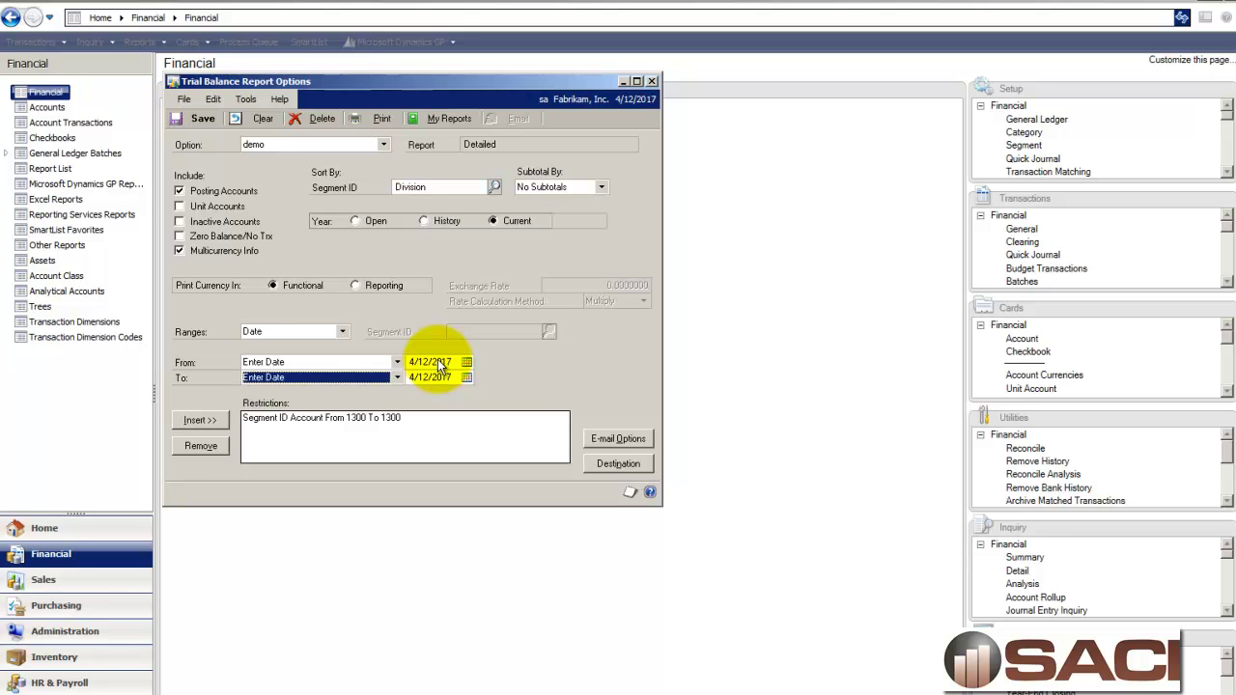
click(200, 420)
click(379, 117)
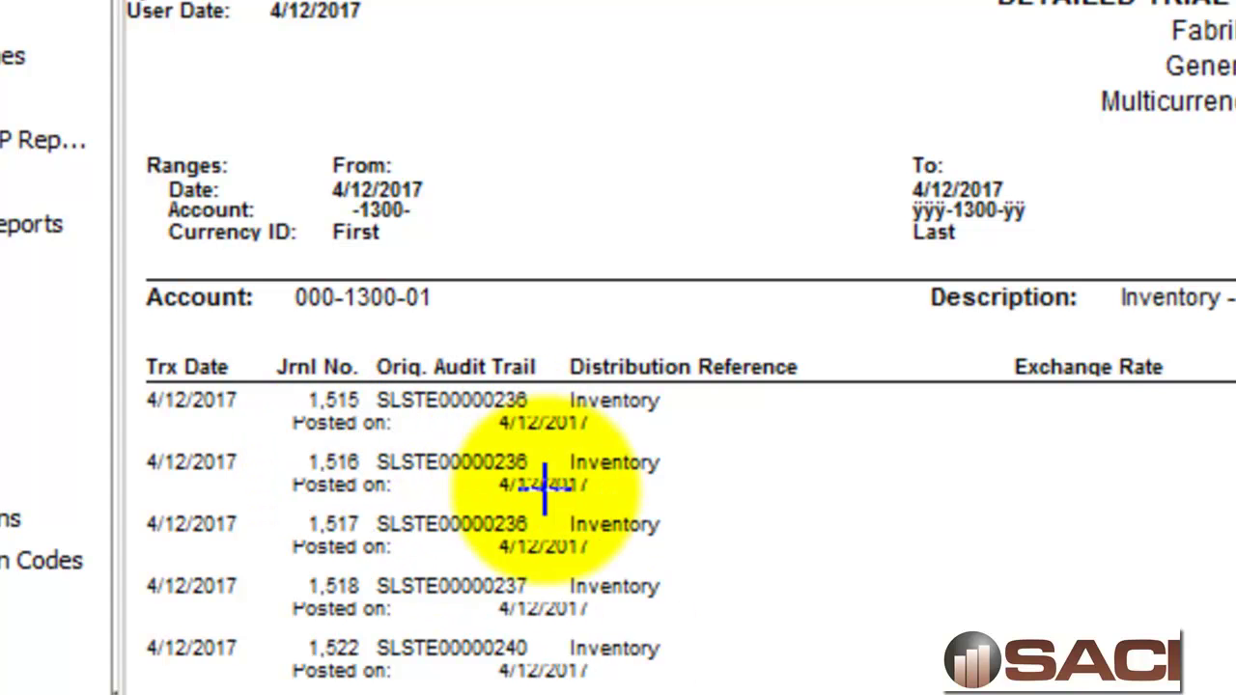
Review the printed report's posted dates, then open its layout for modification, saving the report option changes.
scroll(540, 460, down, 10)
scroll(618, 348, down, 8)
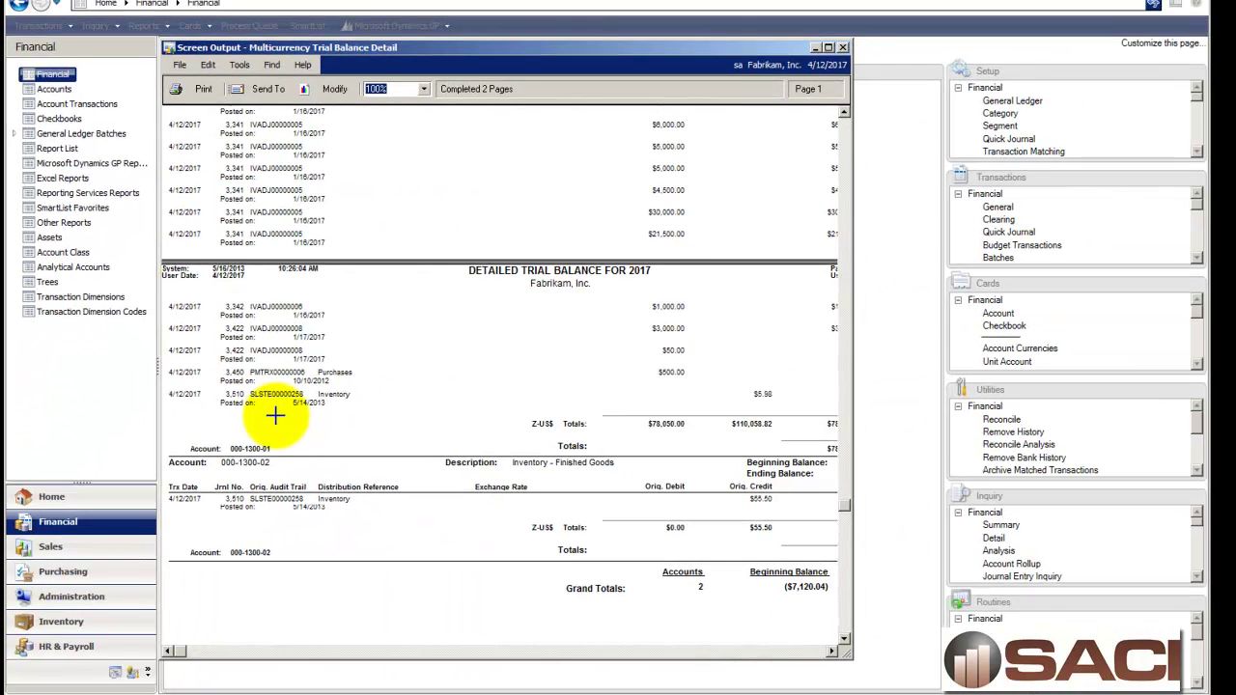
scroll(537, 221, down, 3)
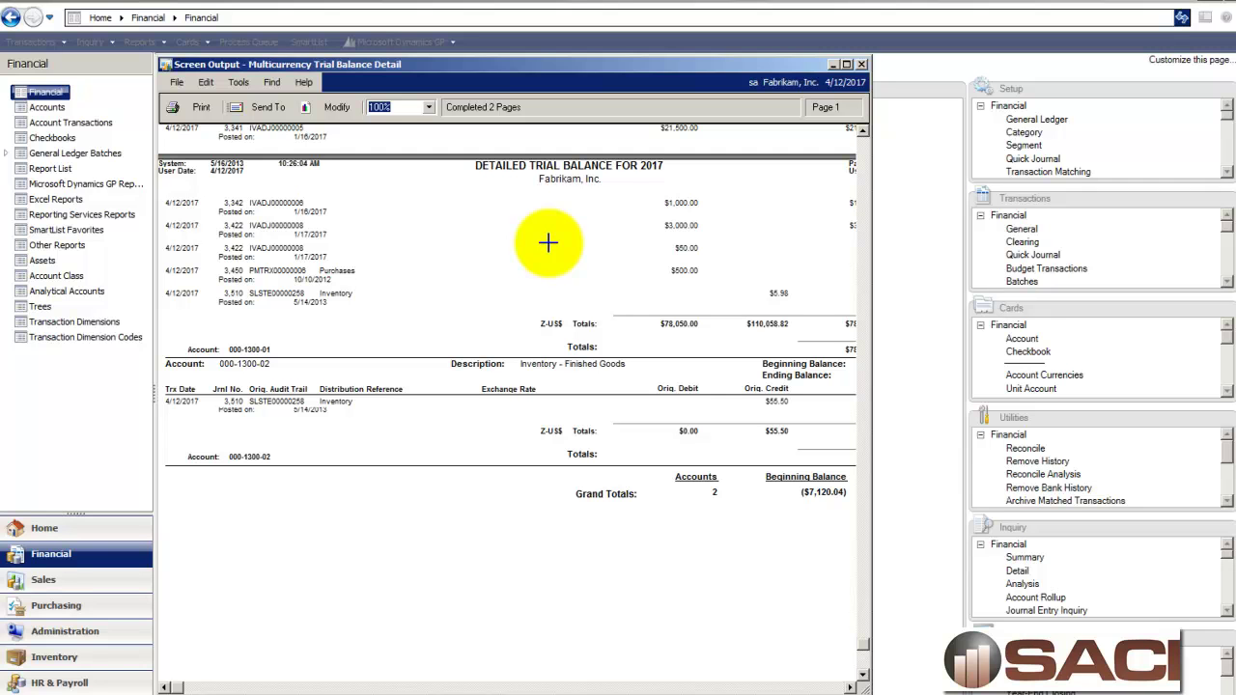
click(337, 107)
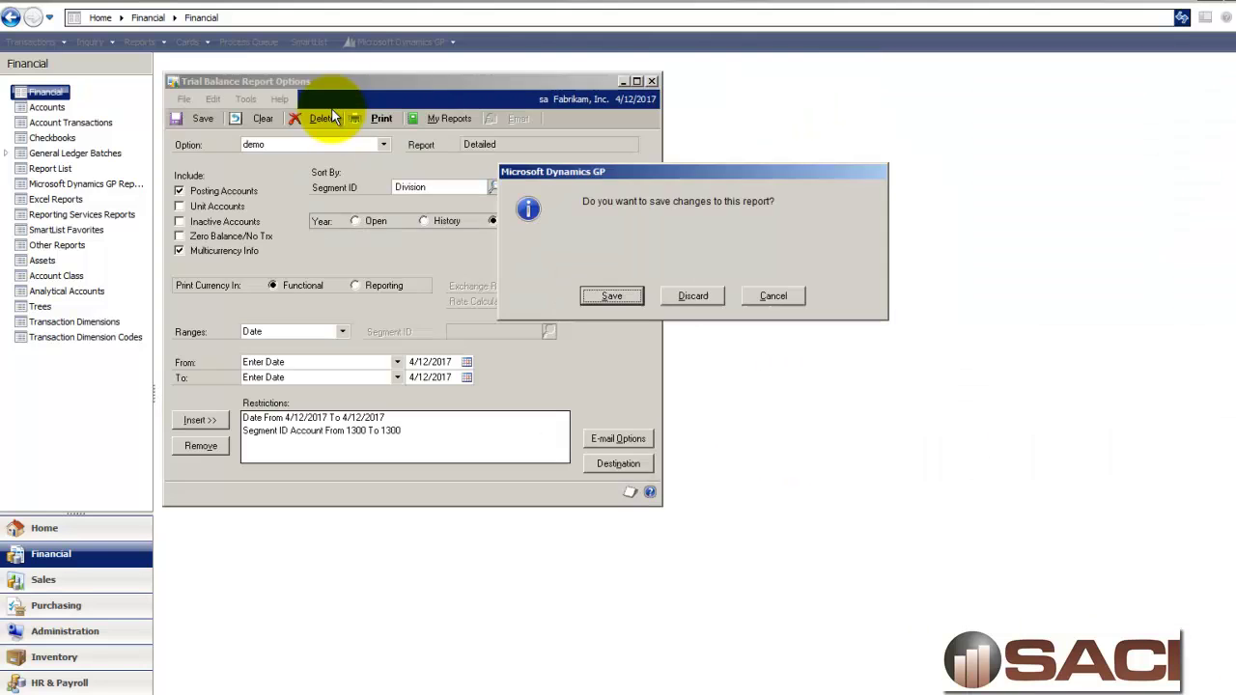
click(609, 295)
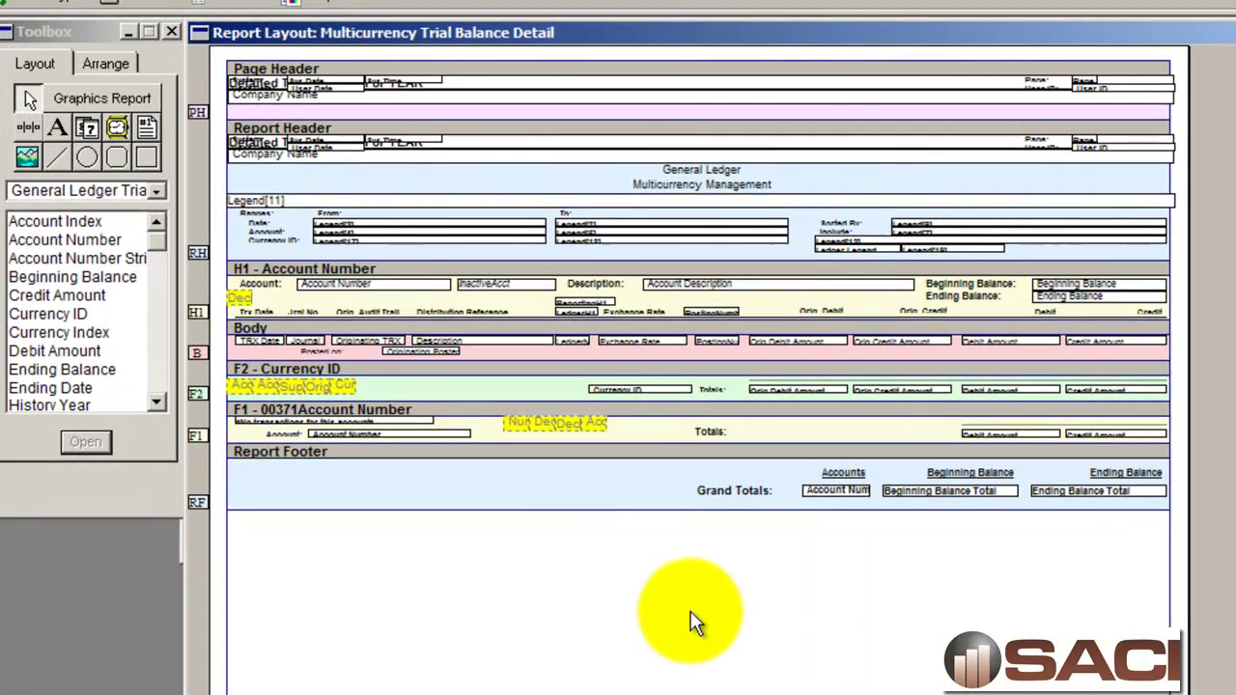
Add the User Who Posted field from the GL_YTD_TRX_OPEN table to the Body section beside the originating posted date.
click(126, 174)
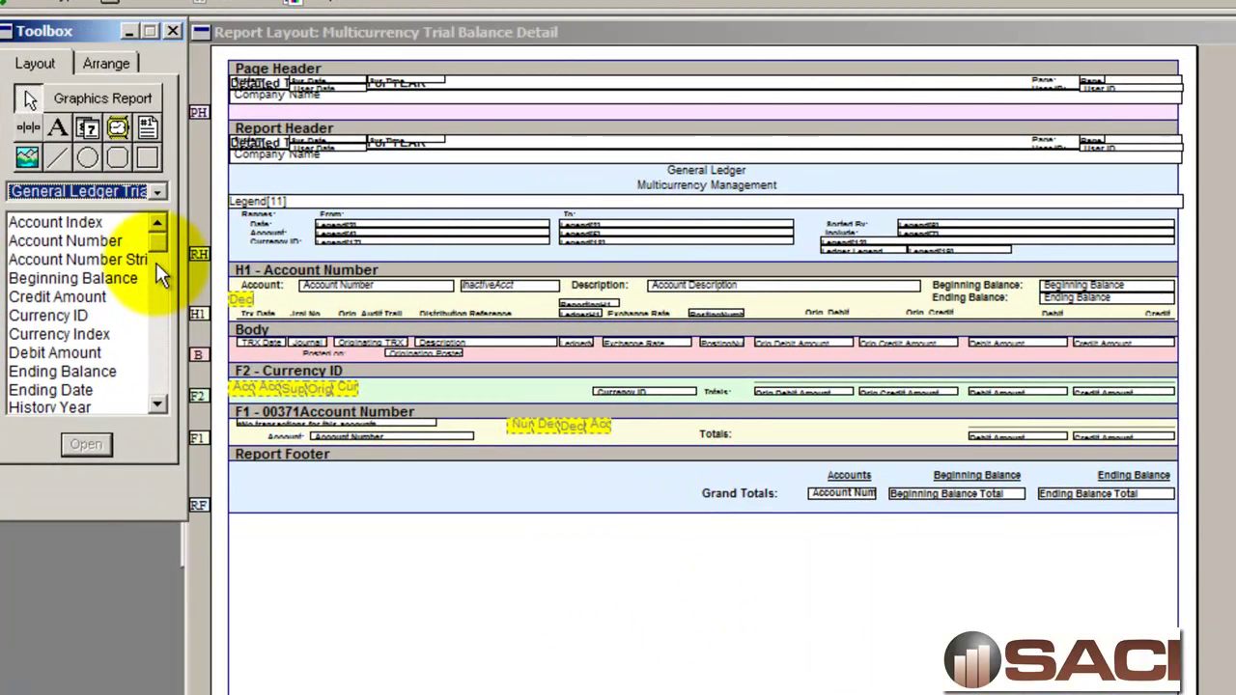
drag(159, 238, 155, 349)
click(158, 190)
click(106, 286)
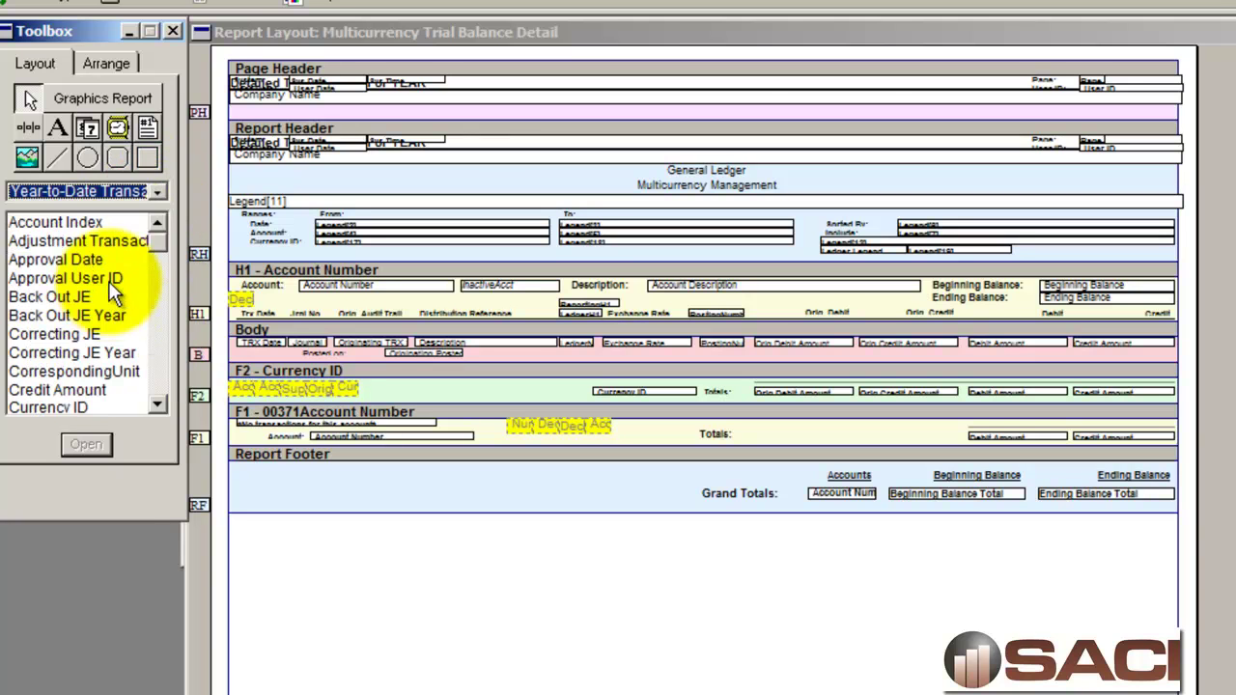
click(159, 237)
drag(162, 243, 172, 396)
drag(58, 372, 538, 353)
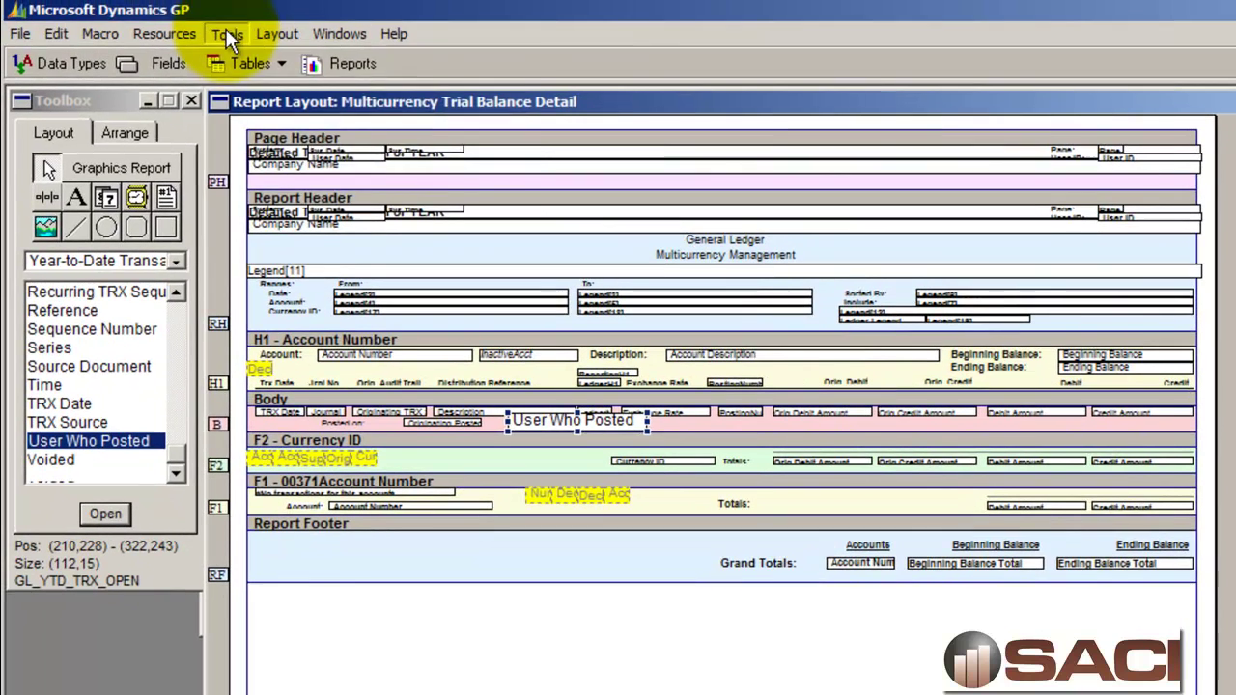
Set the font size of the User Who Posted field to 7.
click(228, 34)
click(235, 81)
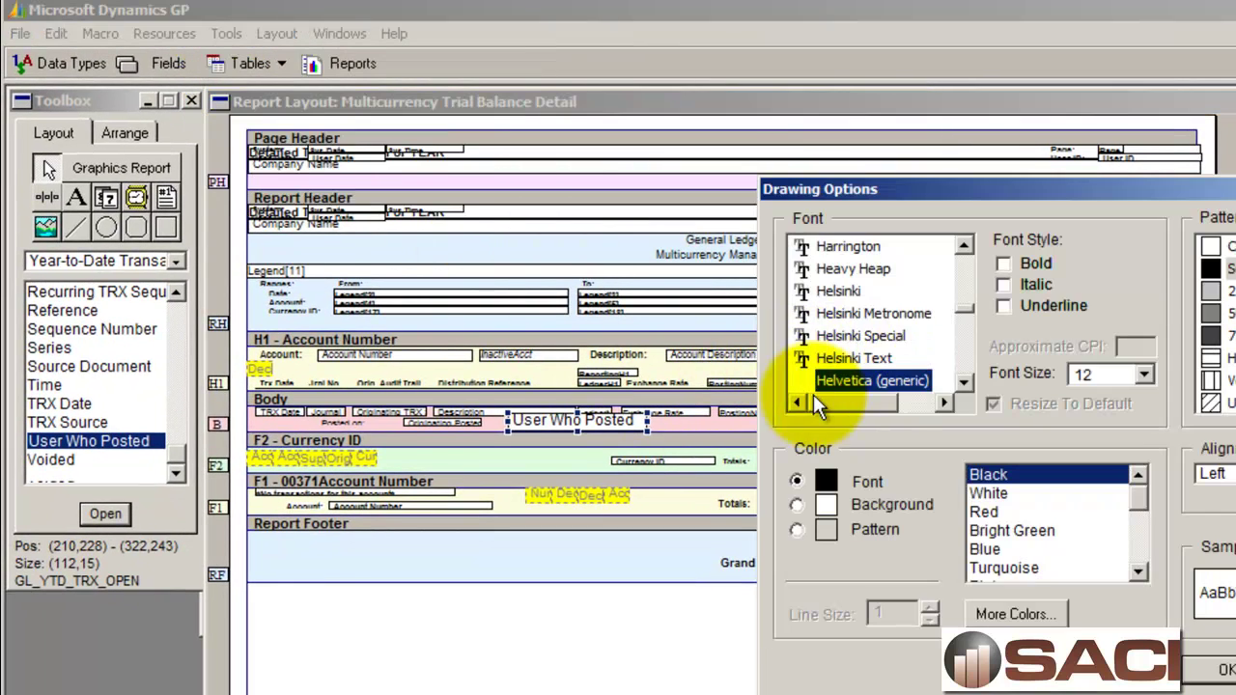
click(1100, 374)
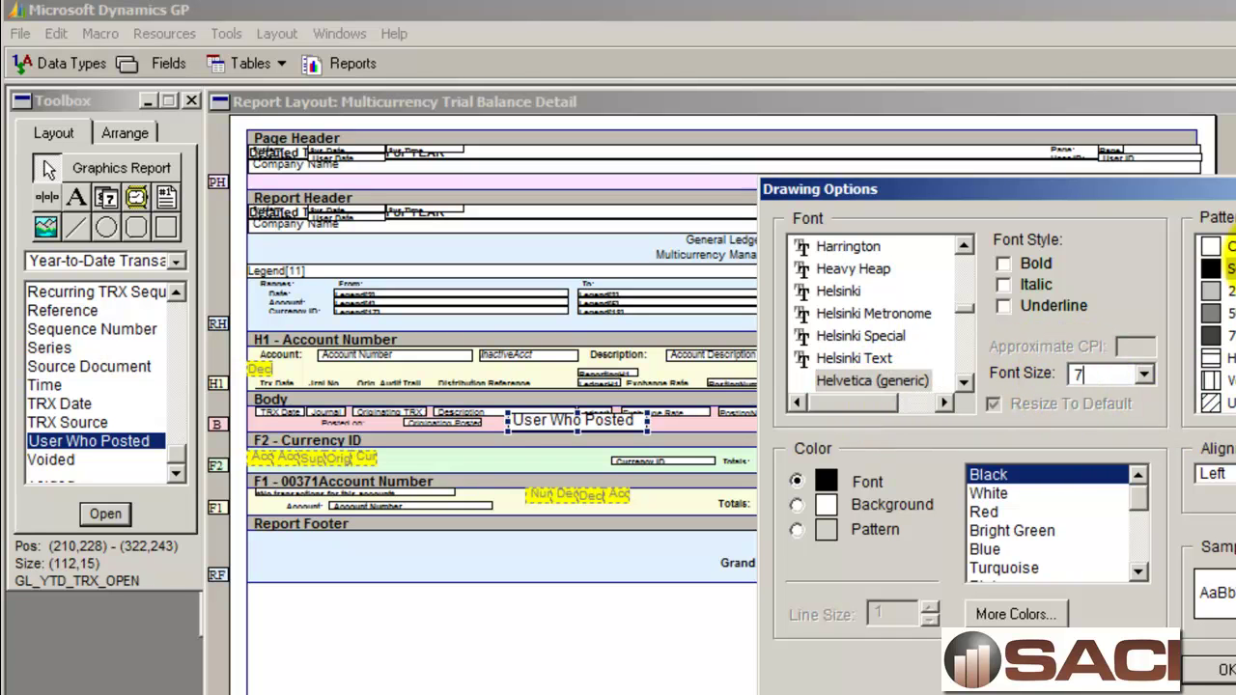
click(1224, 669)
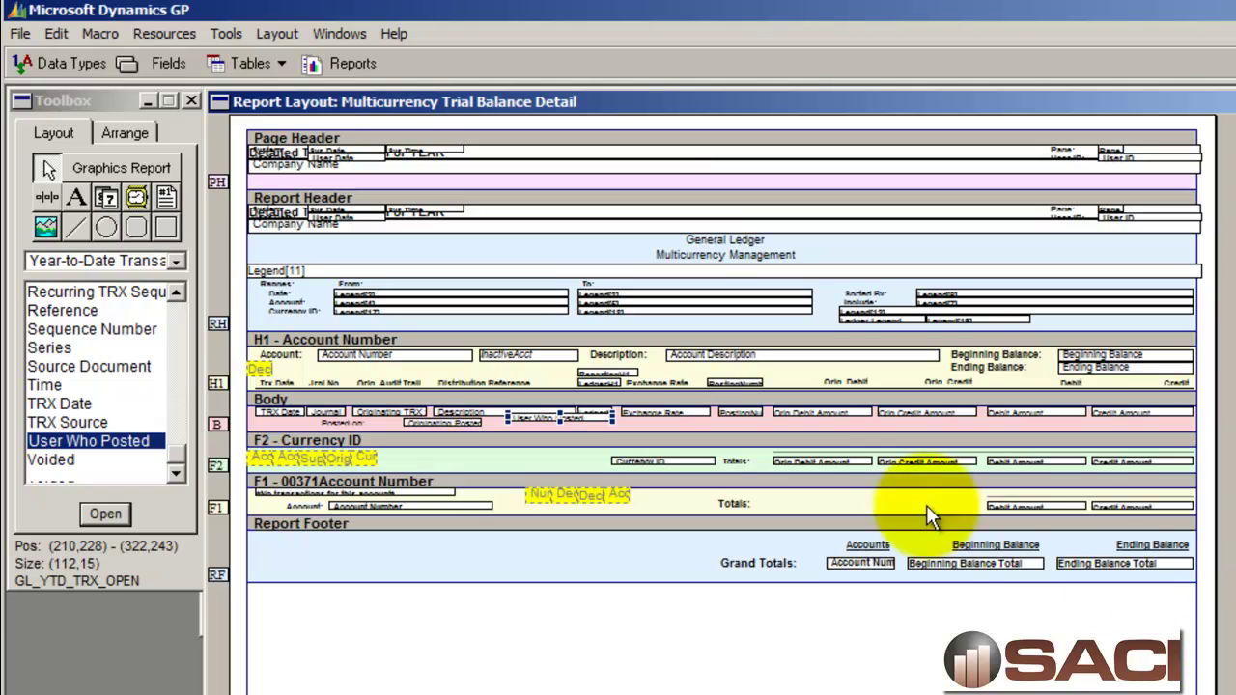
Align the bottom edges of the User Who Posted and Originating Posted Date fields in the Body section.
click(448, 424)
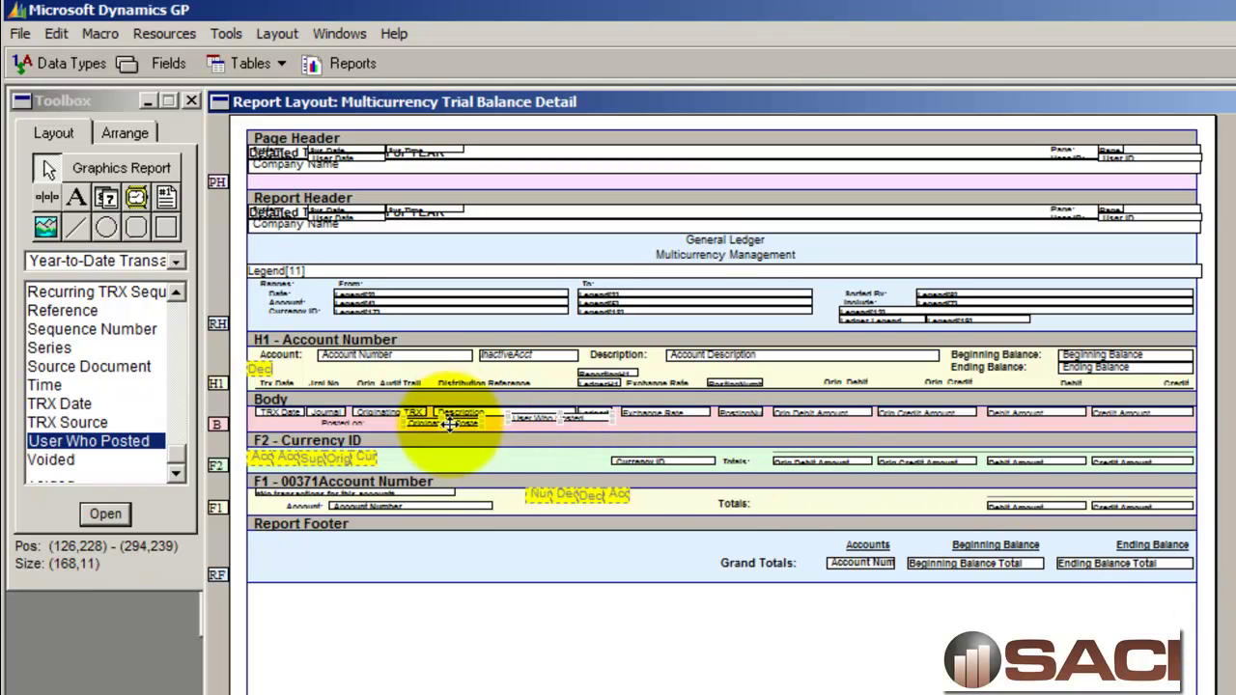
click(122, 131)
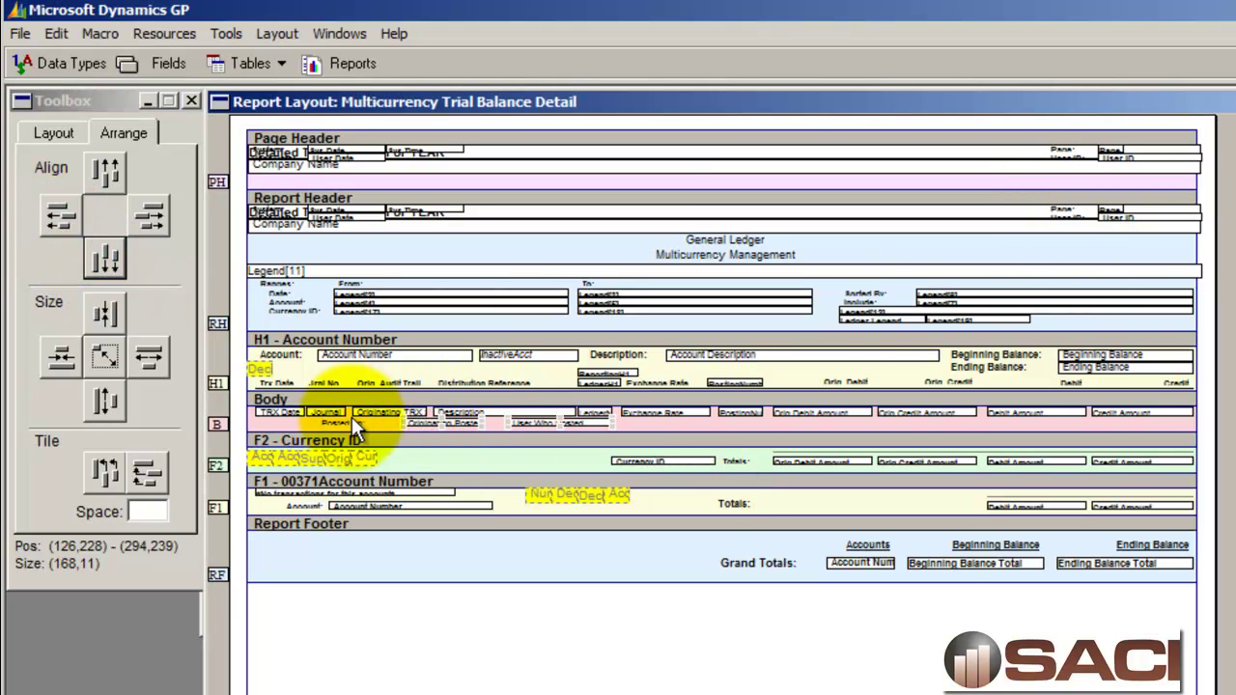
click(536, 422)
click(534, 422)
Match the heights of the Posted on label and the Originating Posted Date, User Who Posted and Description fields in the Body.
drag(533, 421, 331, 421)
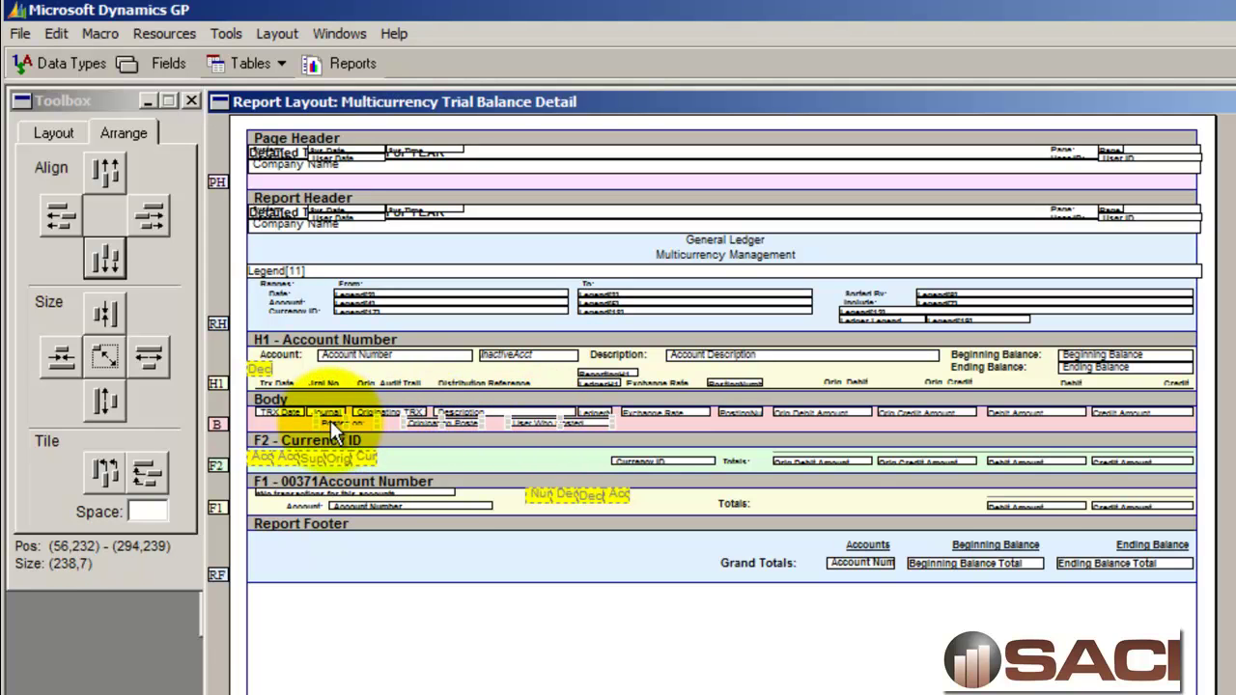
shift+click(498, 410)
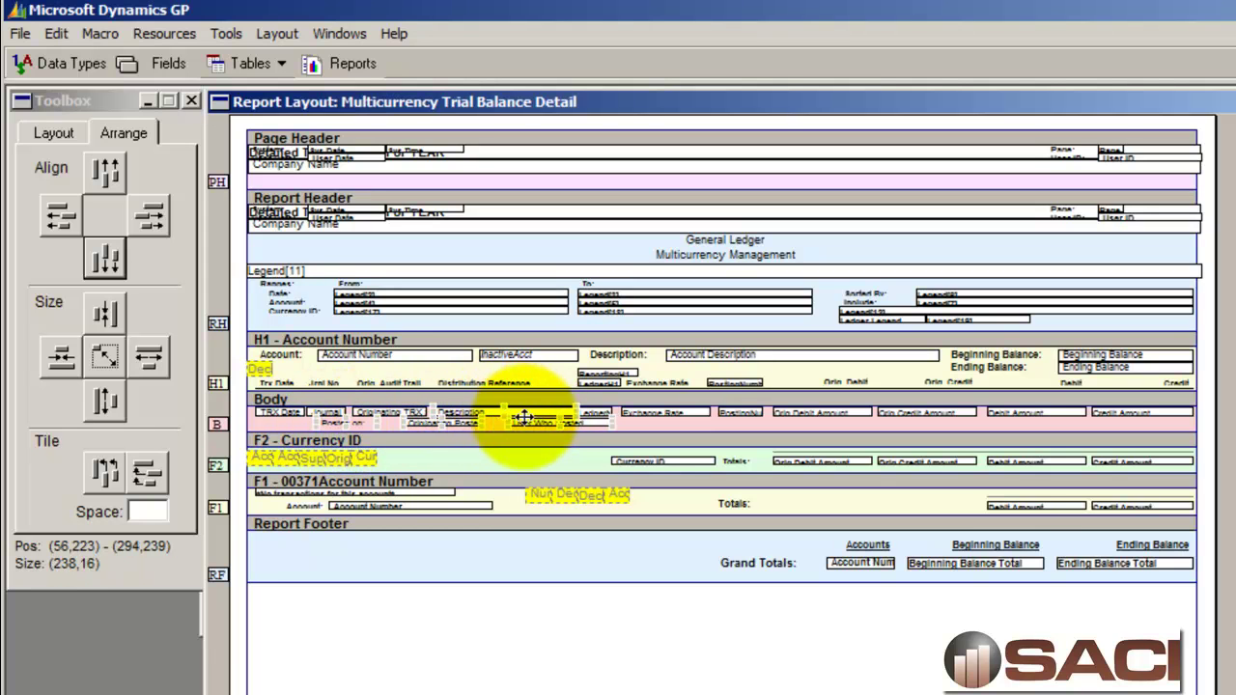
click(108, 318)
click(108, 402)
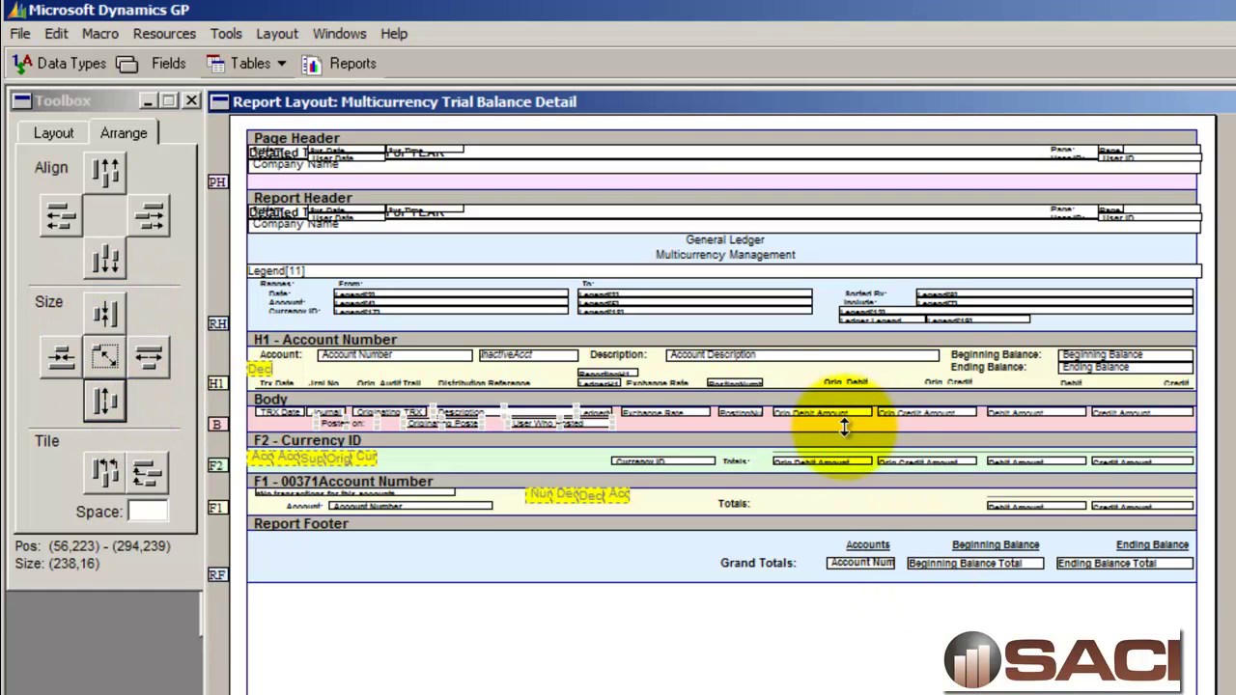
Close the report layout, save its changes, and return from Report Writer to Microsoft Dynamics GP.
key(ctrl+F4)
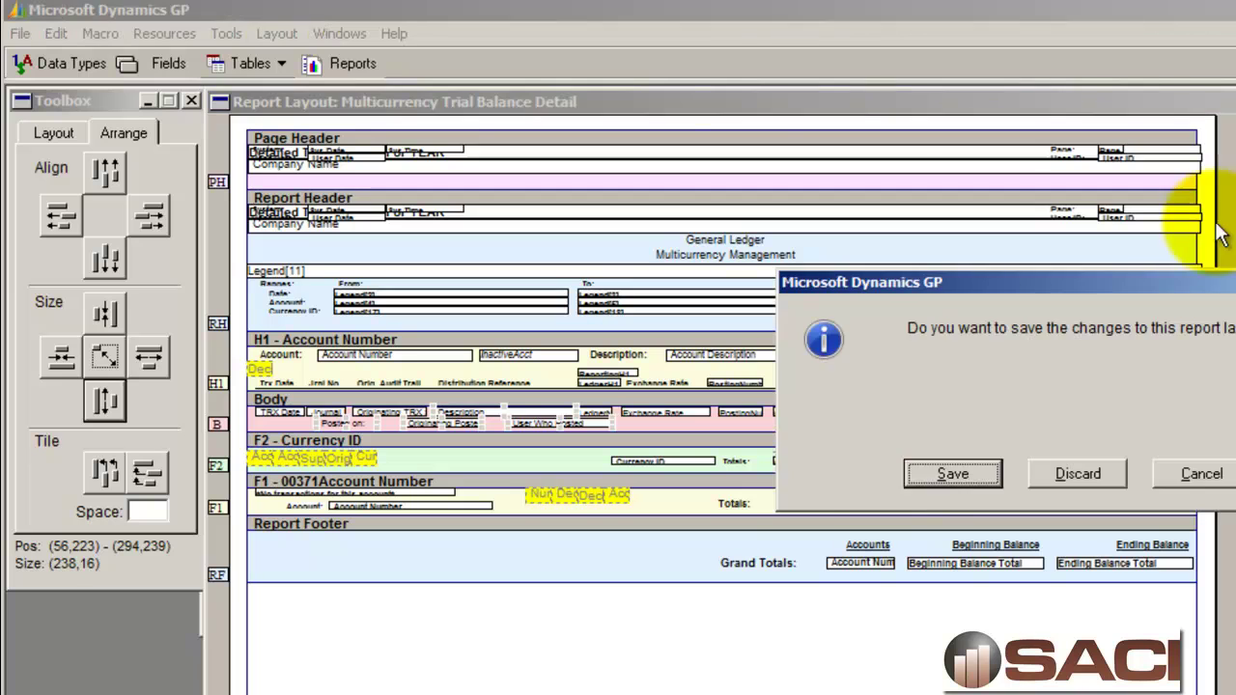
click(943, 473)
click(711, 606)
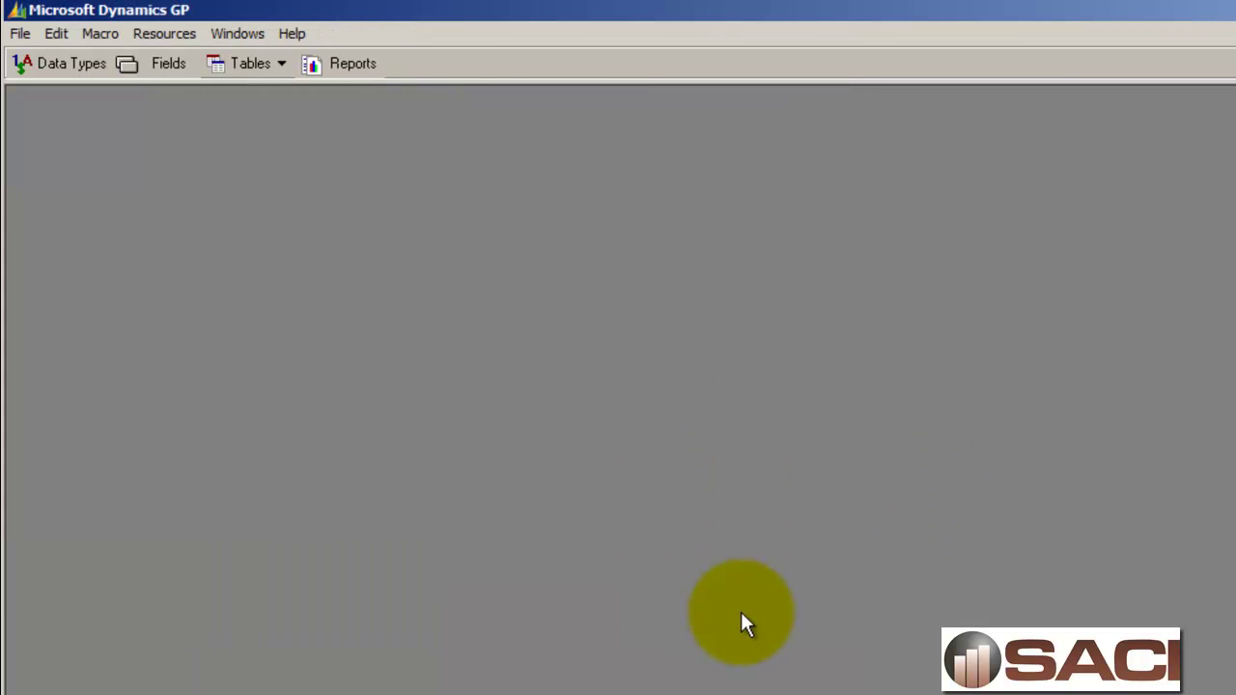
click(21, 34)
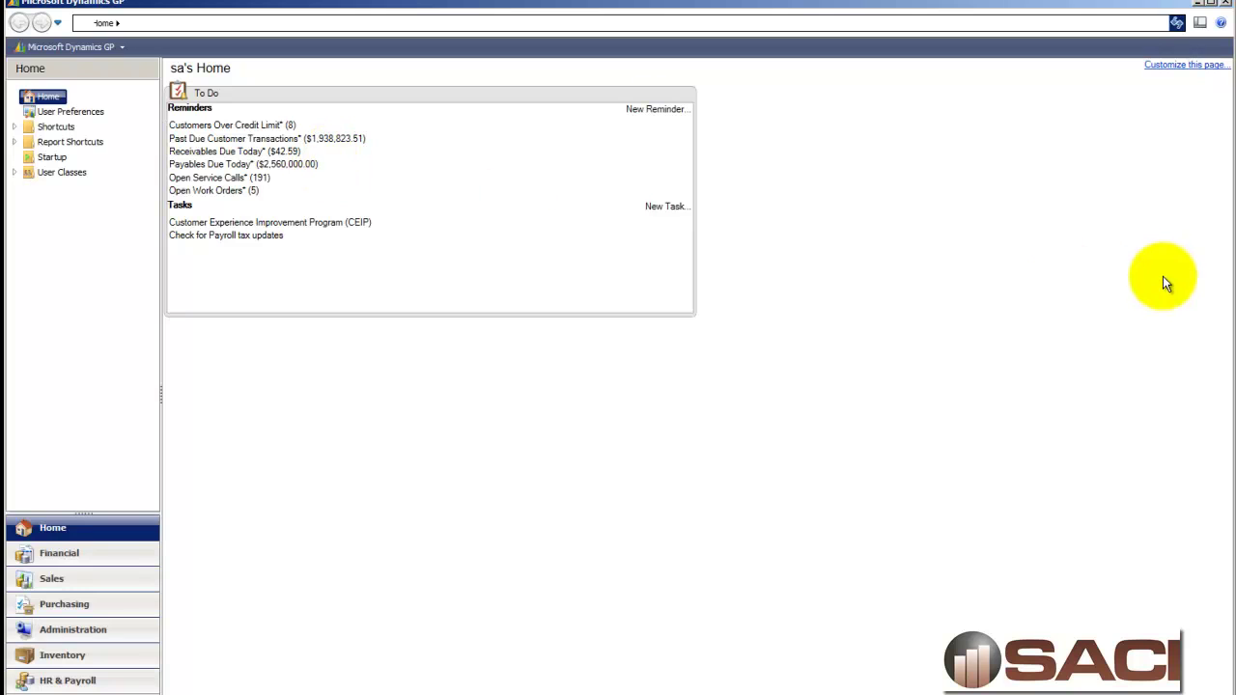
Open the Financial Trial Balance report window and add the Detailed report's demo option to the print list.
click(108, 552)
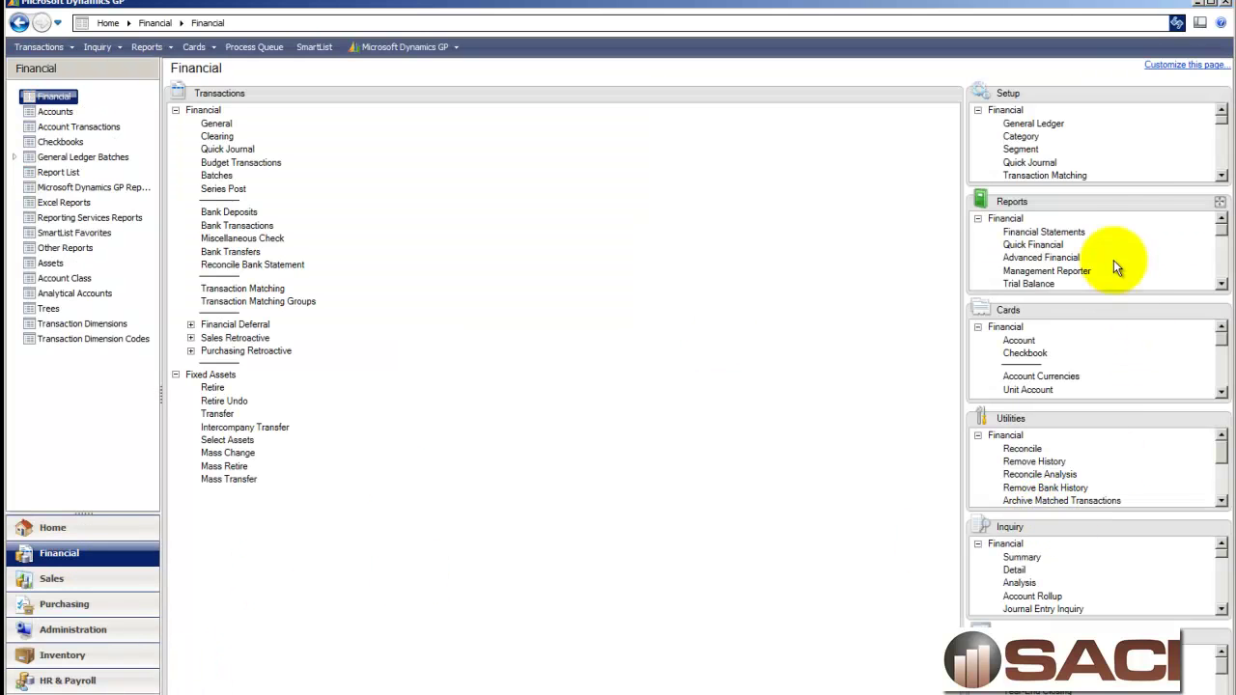
drag(1126, 202, 541, 144)
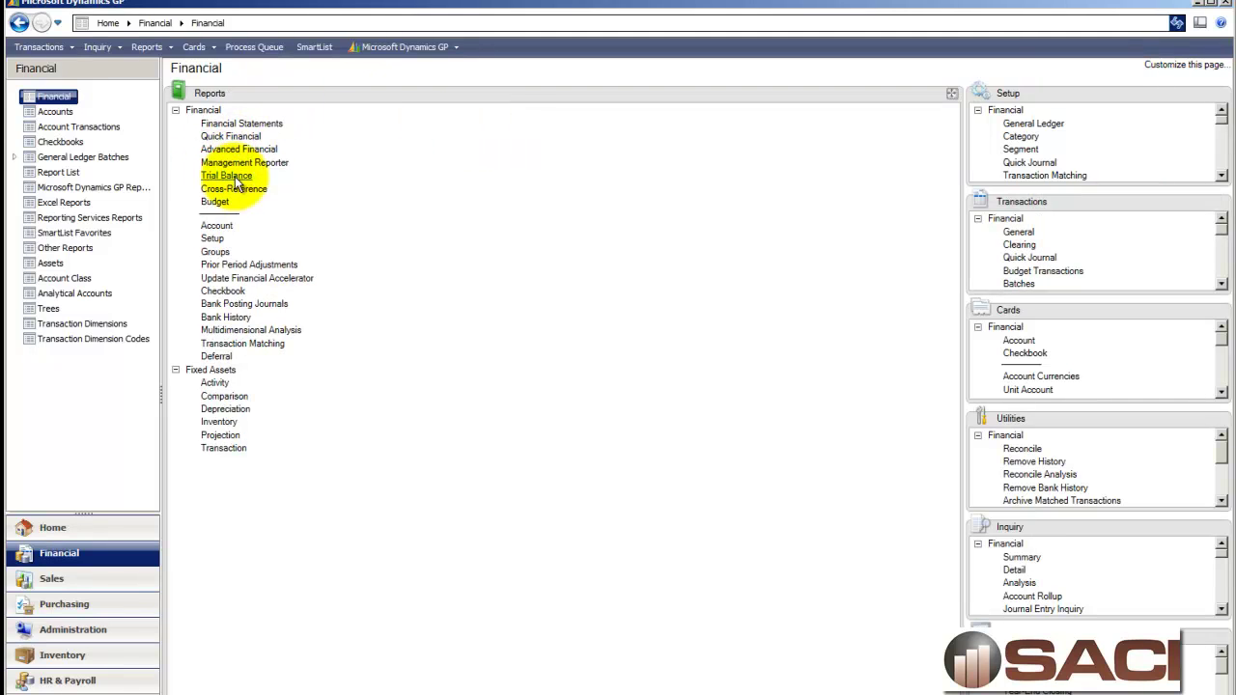
click(231, 174)
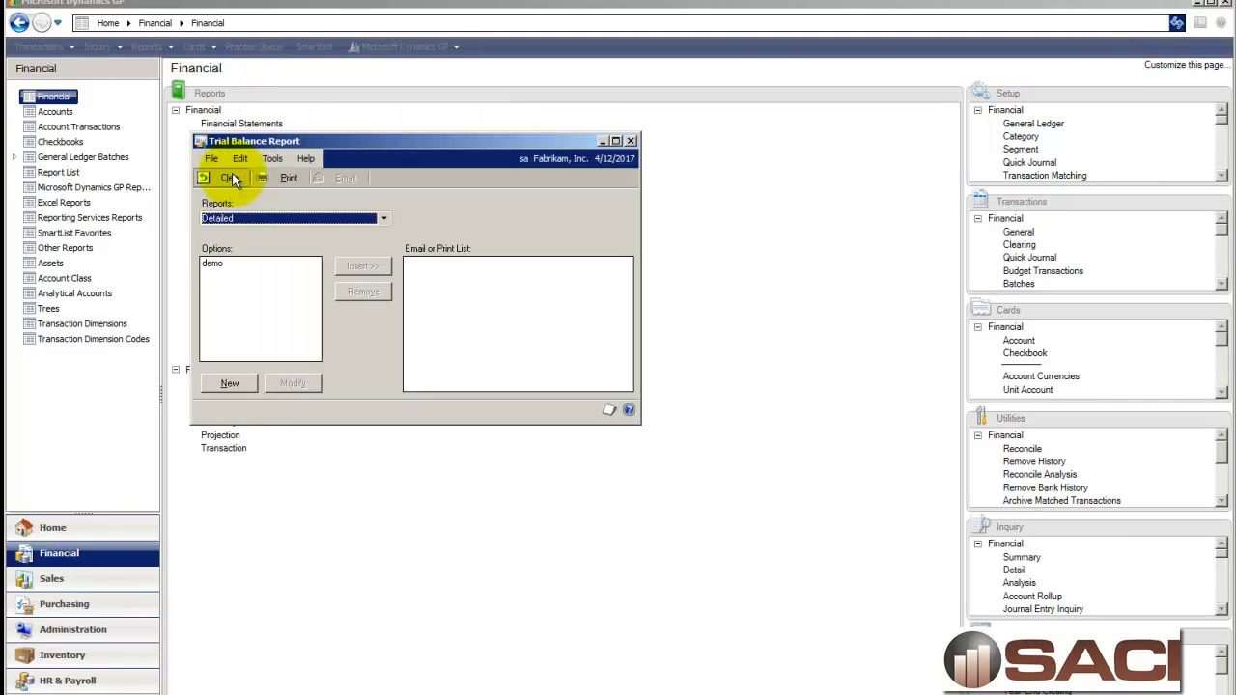
click(224, 270)
click(280, 178)
click(686, 426)
click(382, 273)
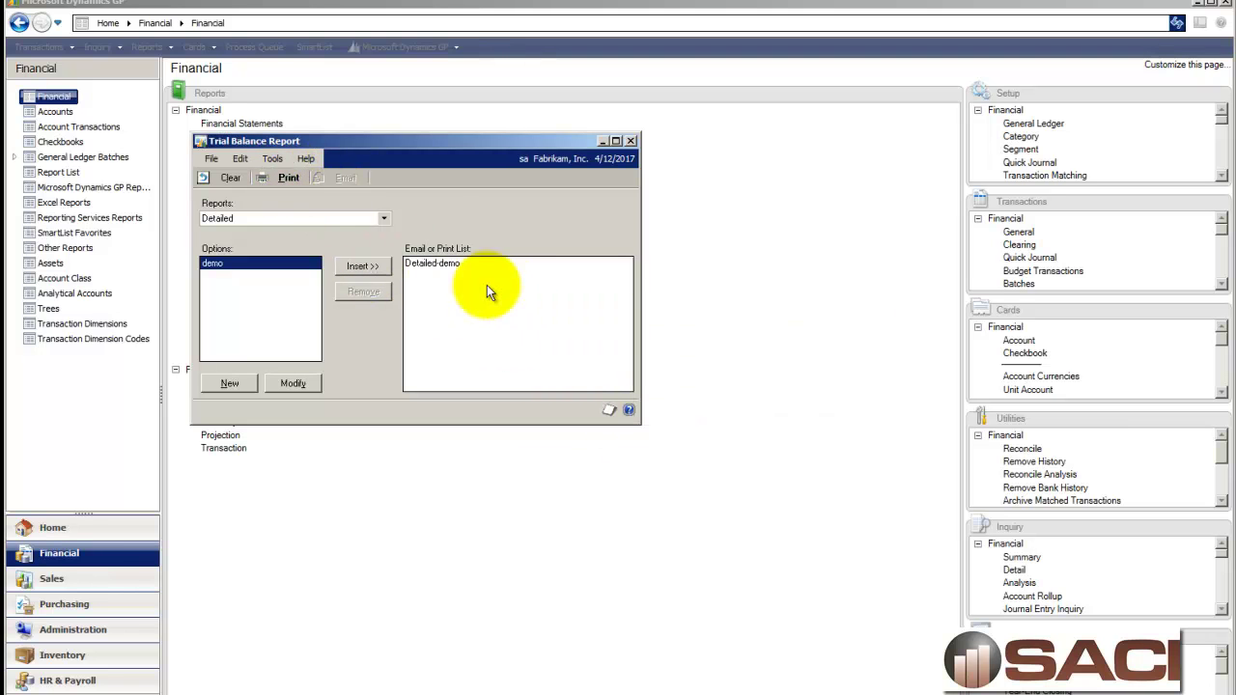